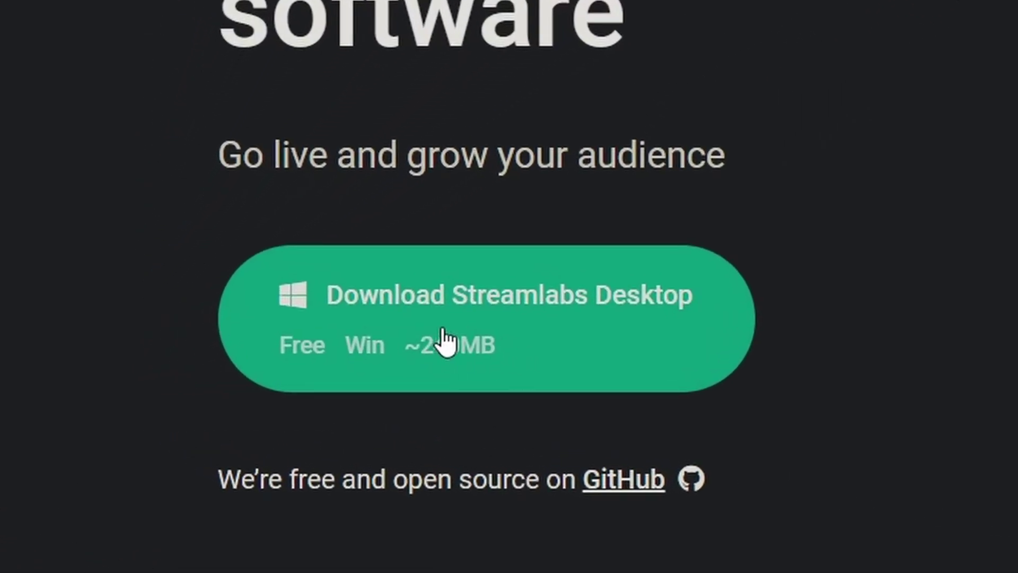
Step: Download the Streamlabs Desktop installer for Windows from the Streamlabs homepage
click(610, 319)
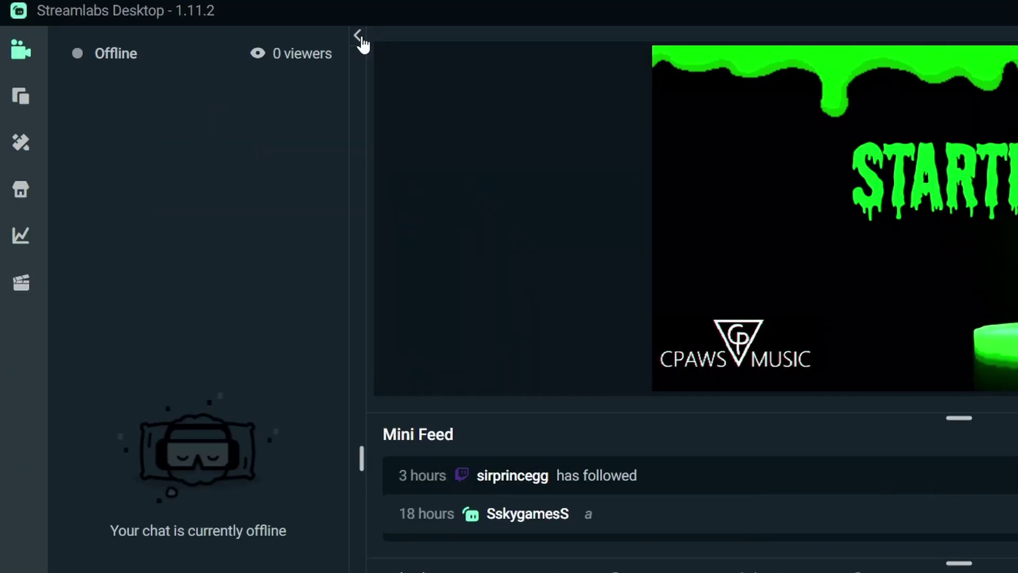
click(361, 172)
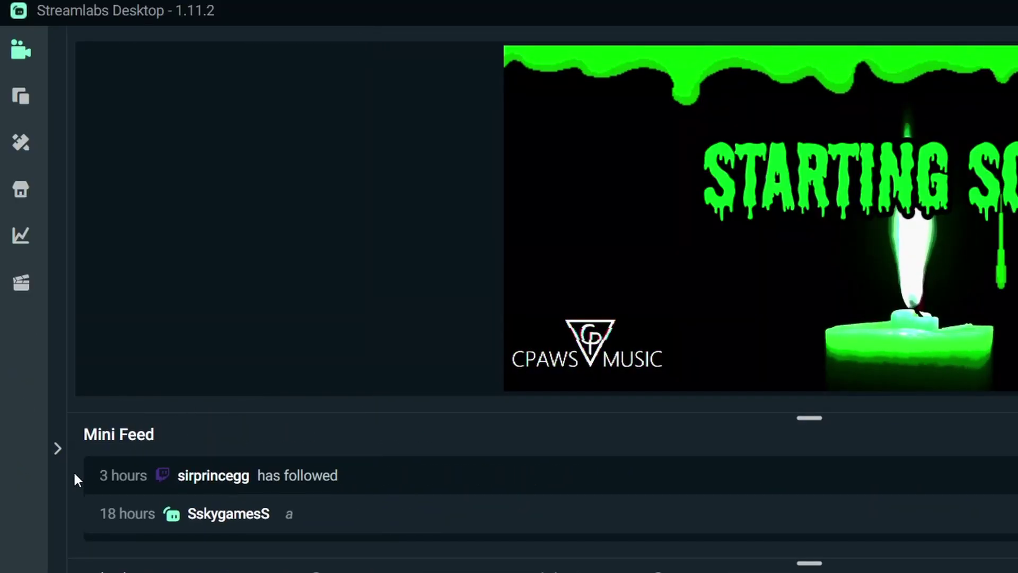
click(58, 450)
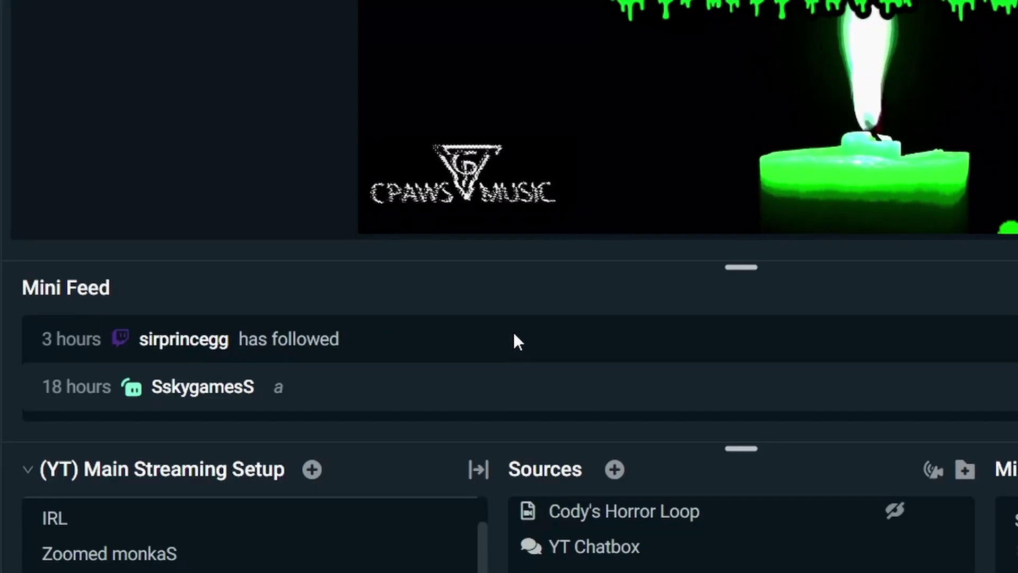
scroll(480, 353, down, 3)
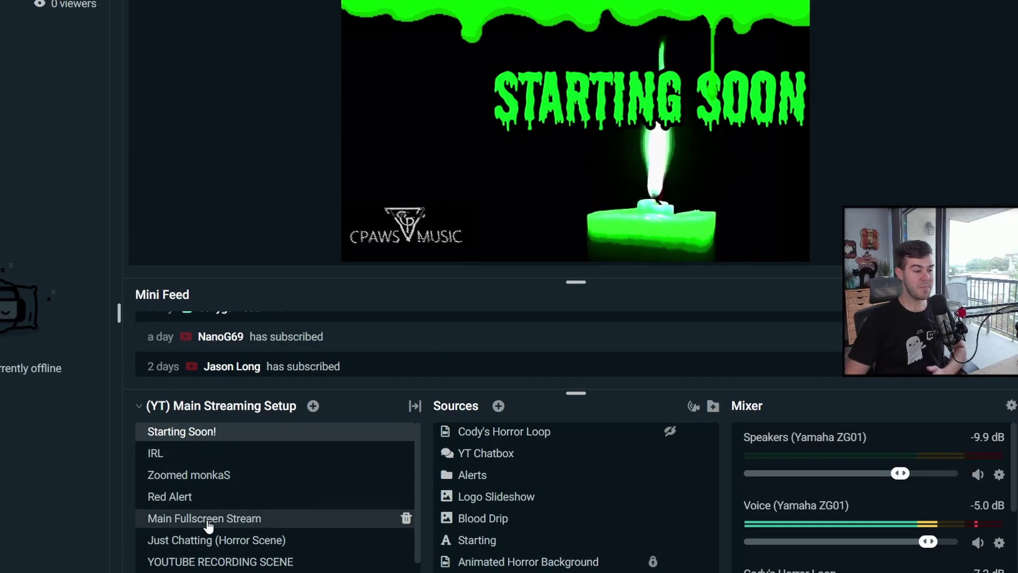
Step: Show the Main Fullscreen Stream scene, deselect Cody's Horror Loop, and select the Blood Drip layer
click(189, 519)
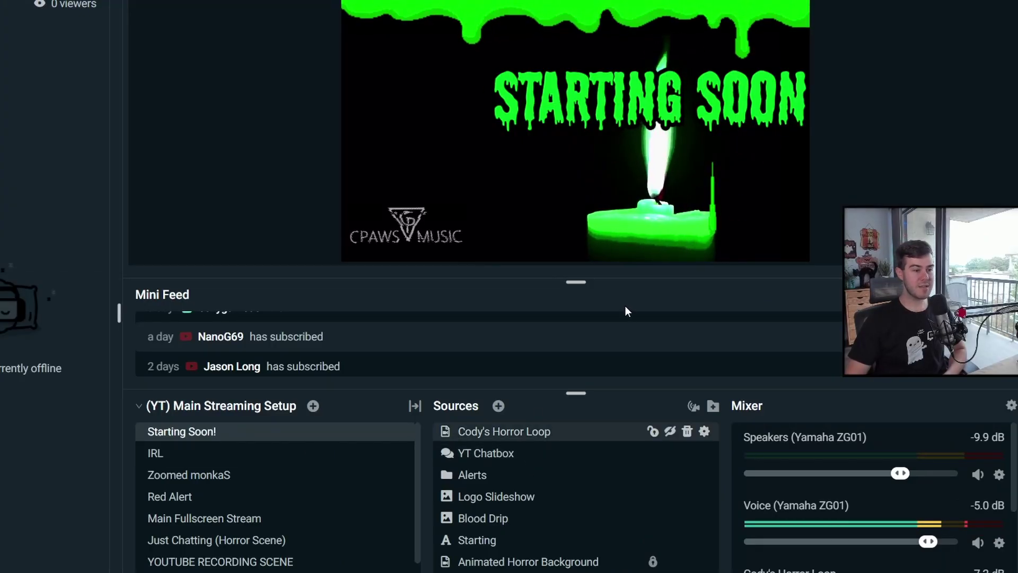
click(669, 99)
click(558, 520)
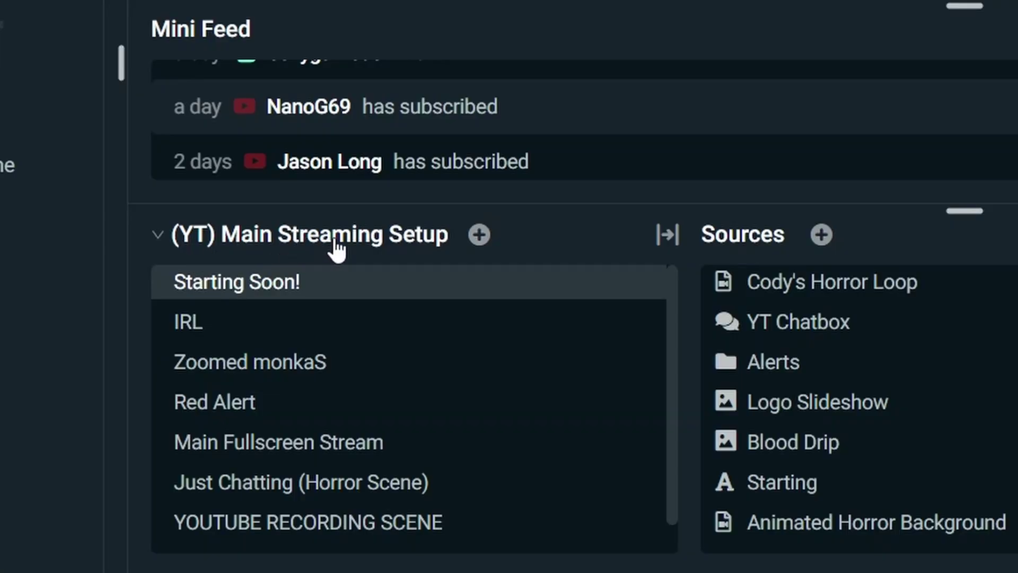
click(159, 242)
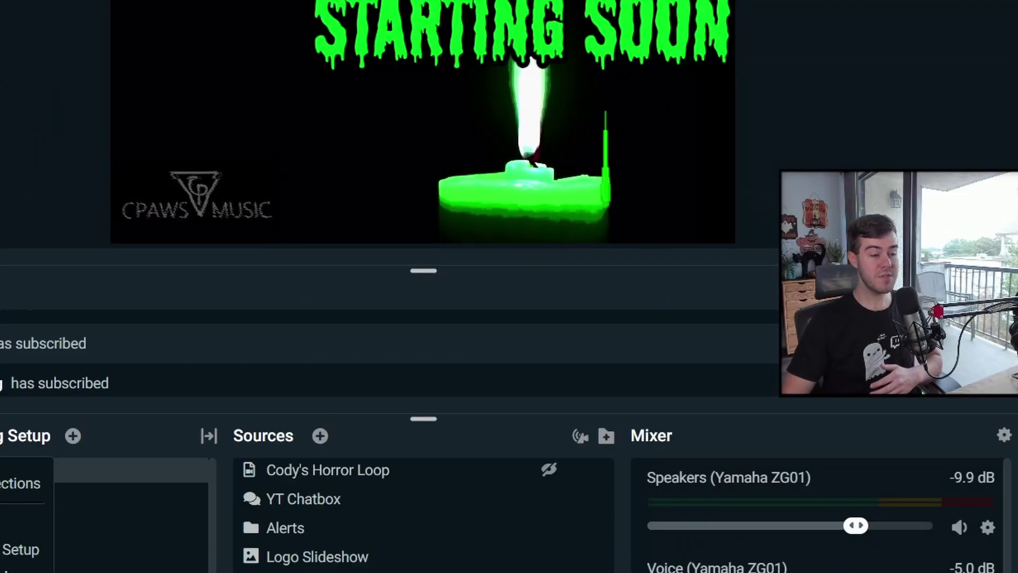
click(21, 549)
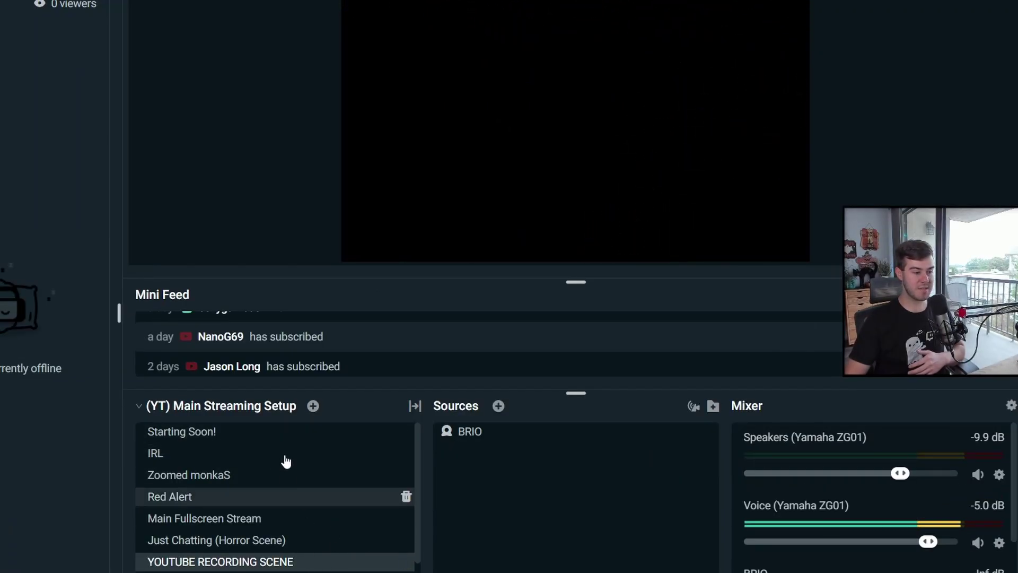
click(149, 416)
click(202, 512)
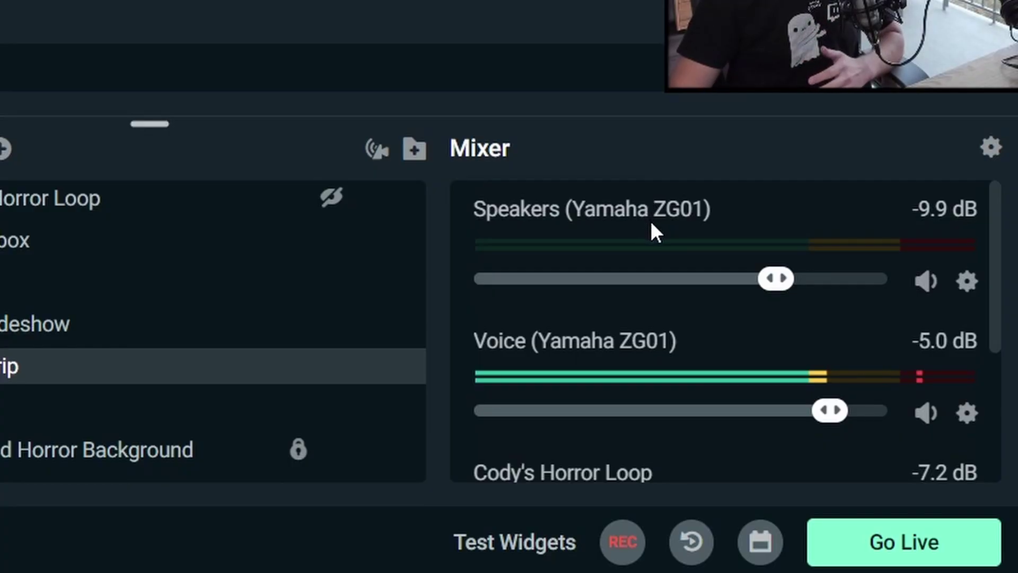
scroll(748, 364, down, 3)
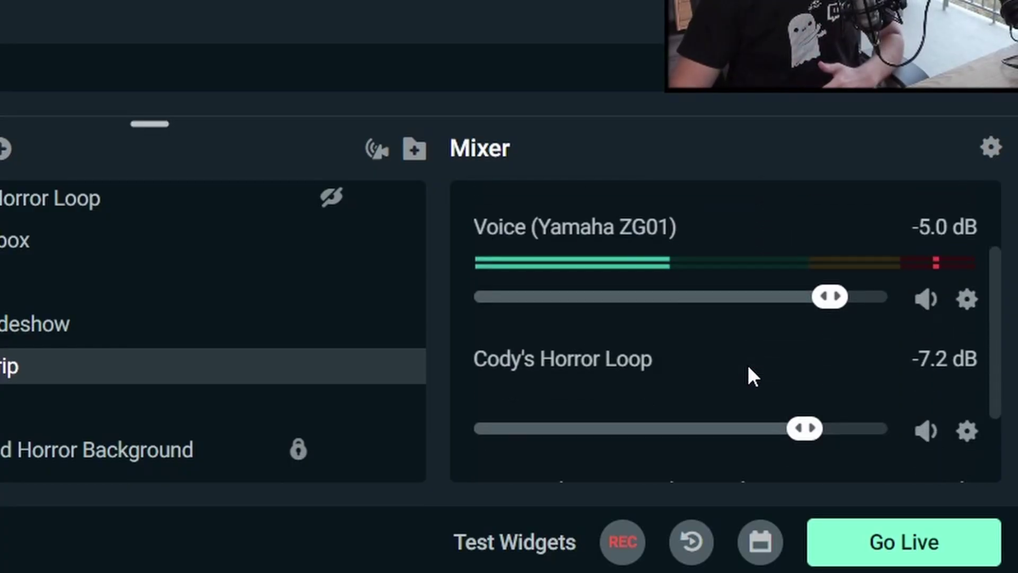
scroll(769, 372, down, 2)
scroll(643, 381, up, 4)
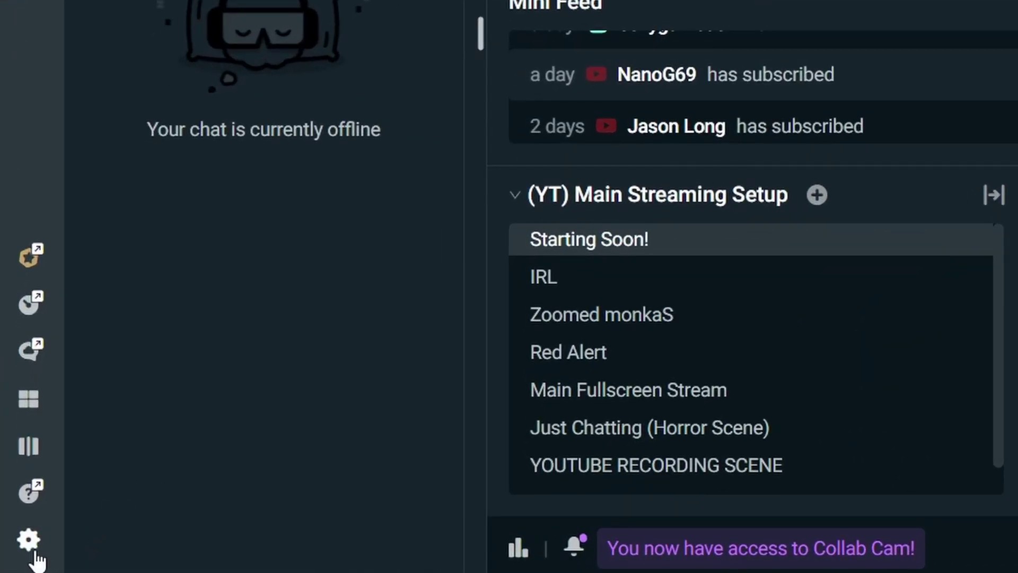
click(34, 553)
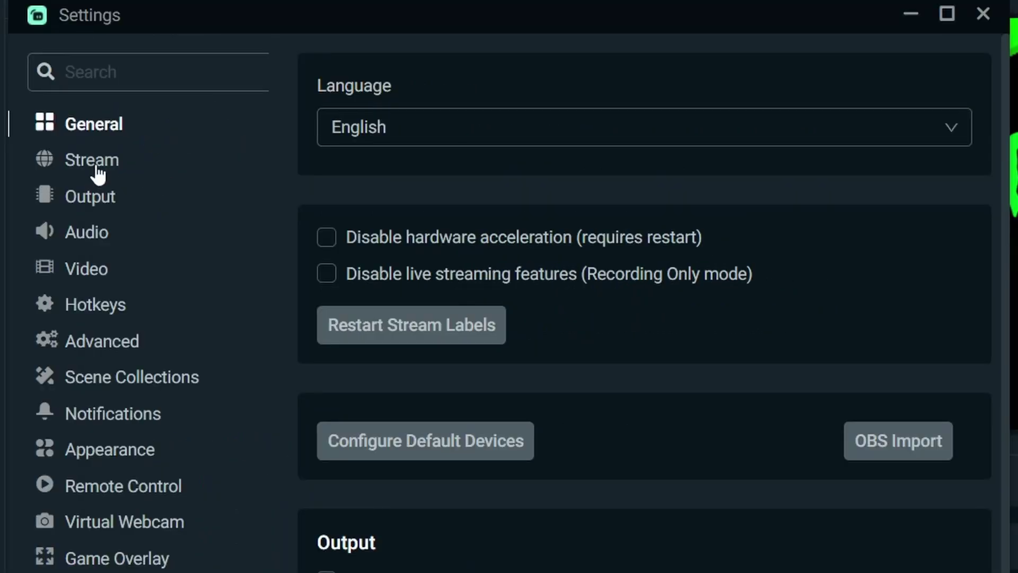
click(67, 169)
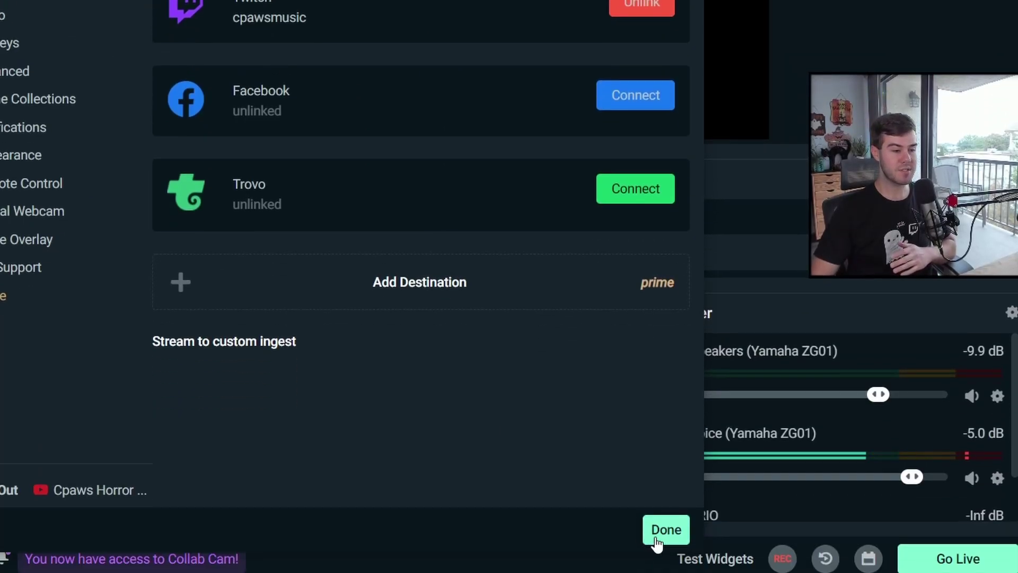
click(648, 562)
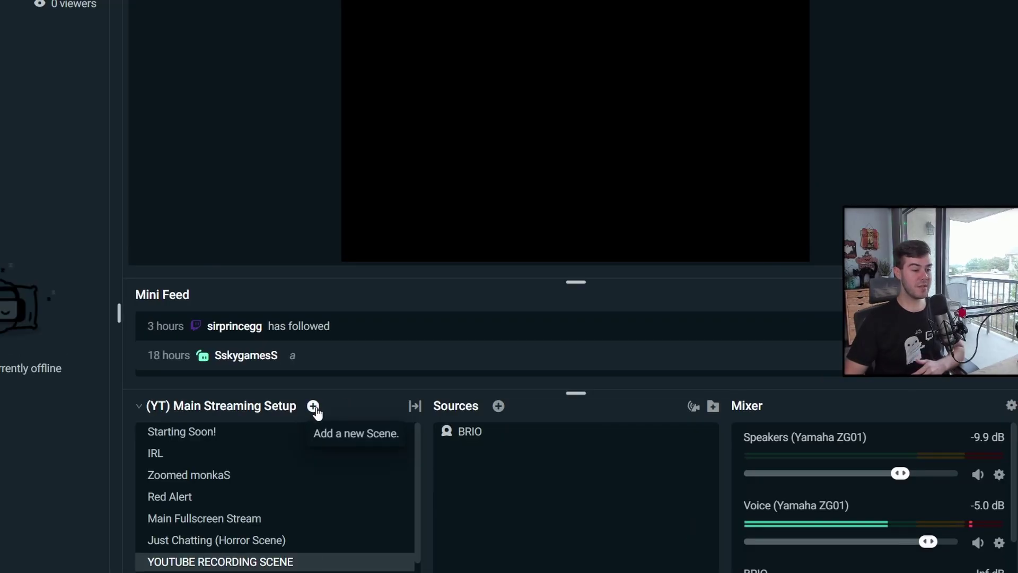
Step: Add a new scene named New Scene
click(313, 407)
click(554, 374)
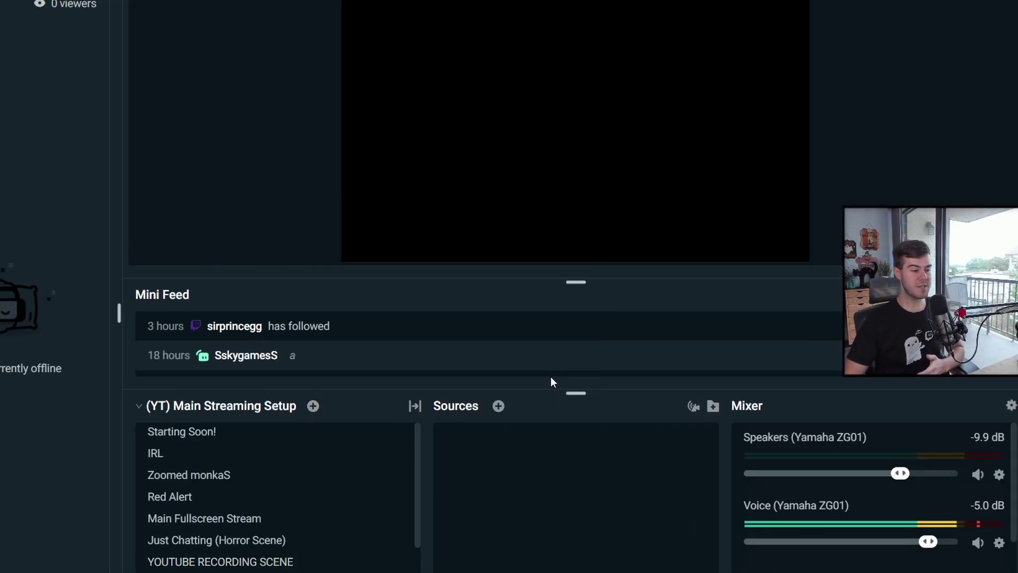
scroll(355, 504, down, 2)
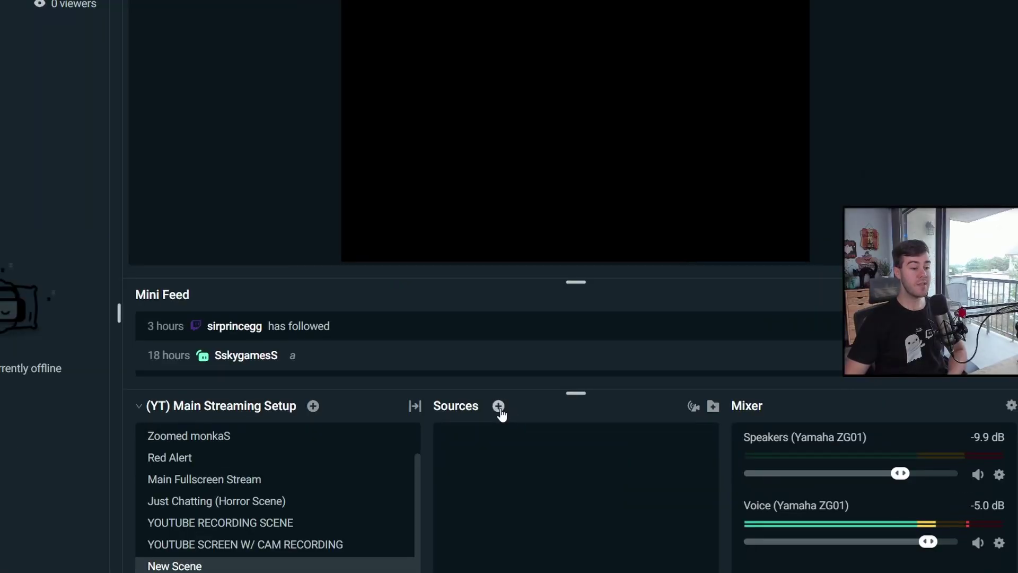
Step: Add a new Screen Capture source to it, set to capture games automatically
click(295, 441)
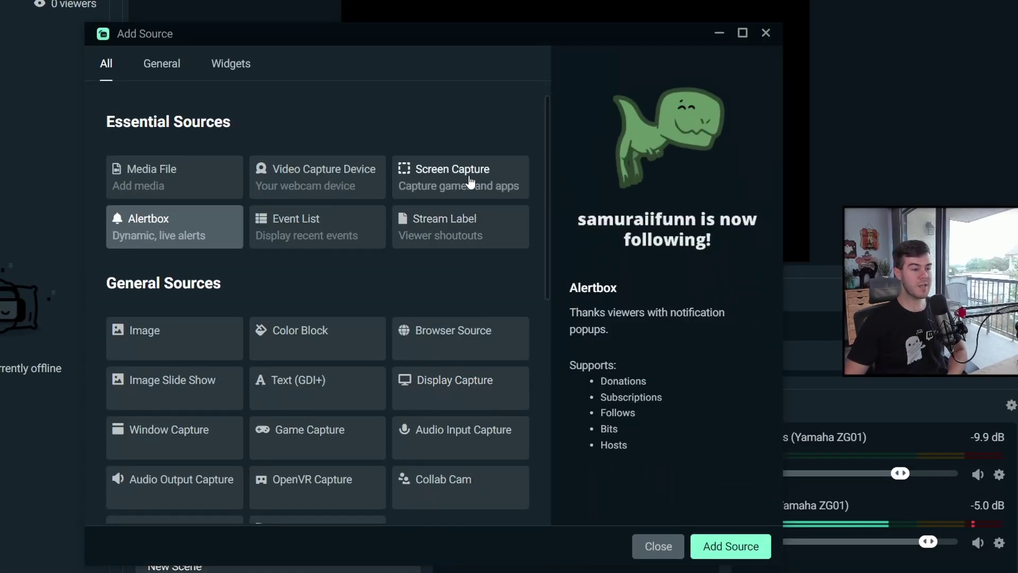
click(470, 181)
click(726, 546)
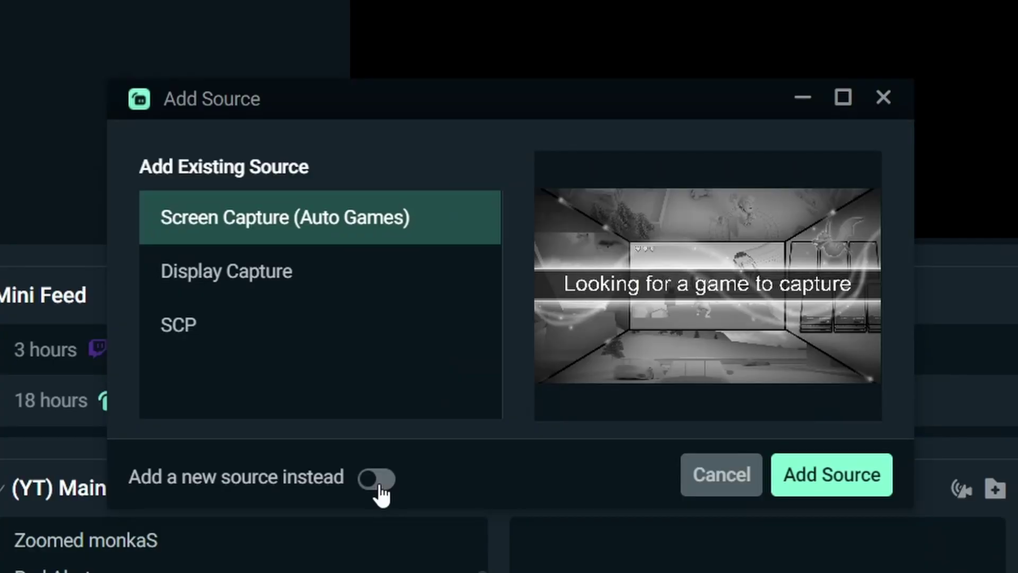
click(356, 403)
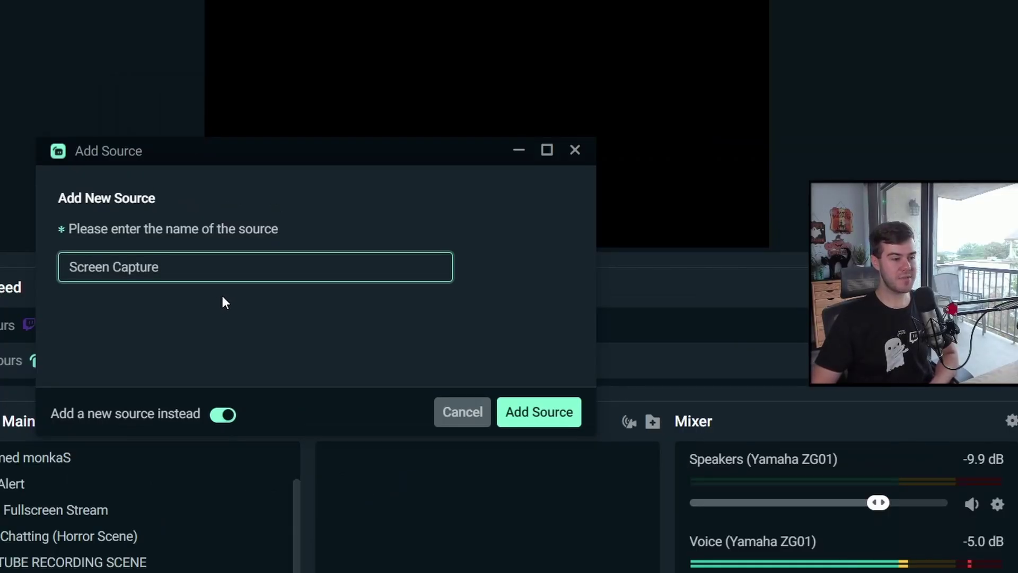
click(539, 412)
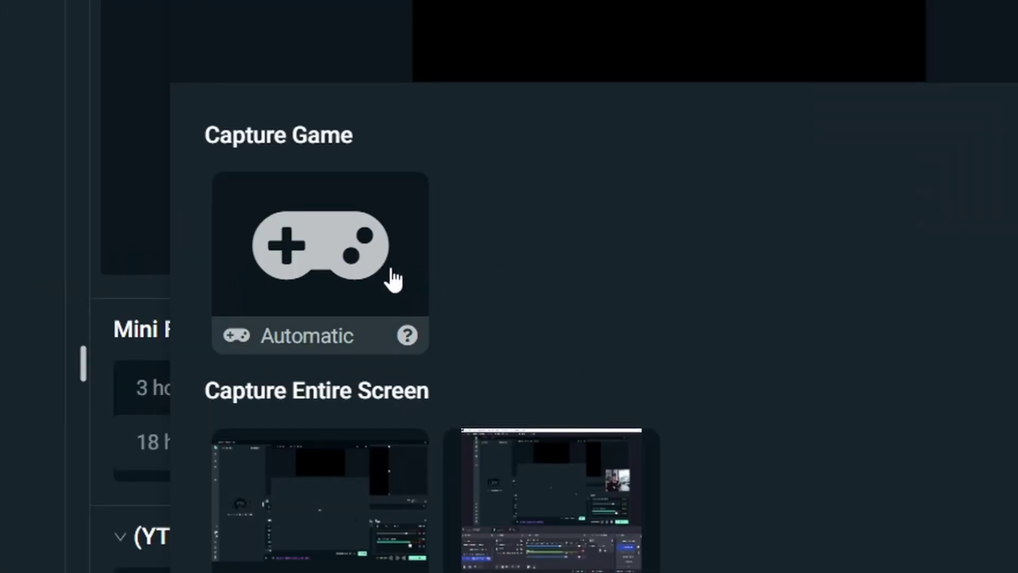
click(310, 271)
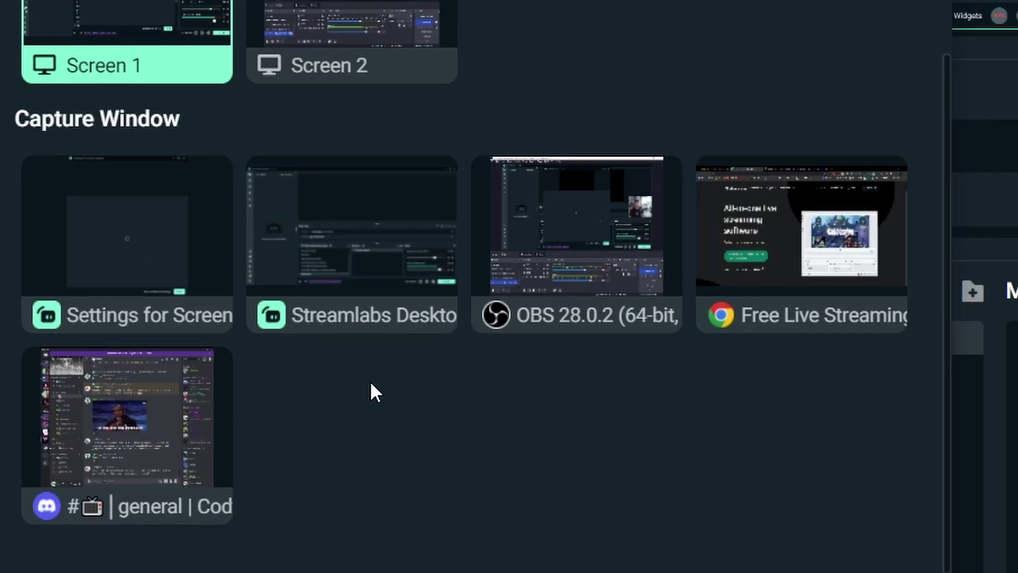
click(374, 235)
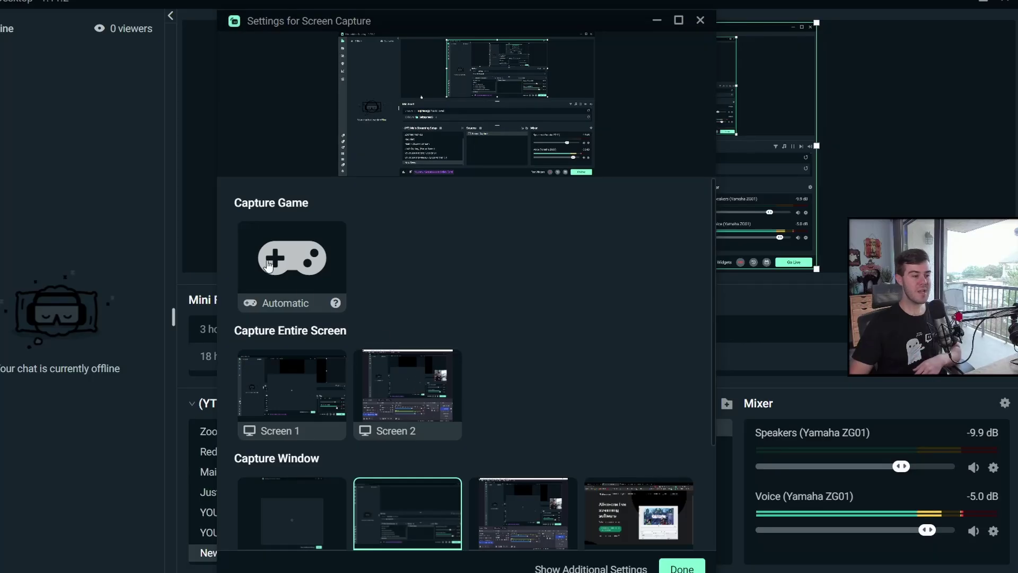
click(318, 265)
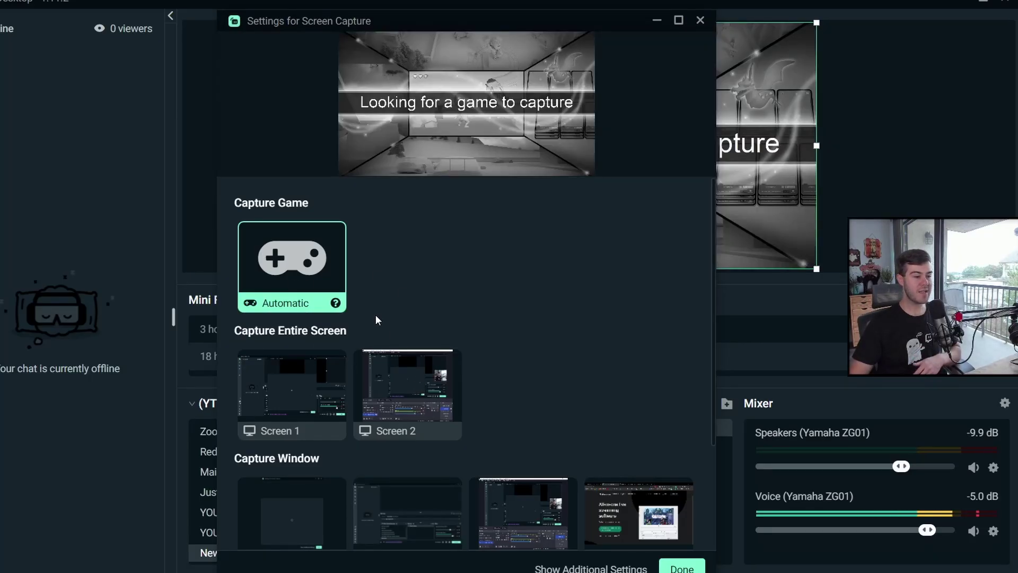
click(674, 568)
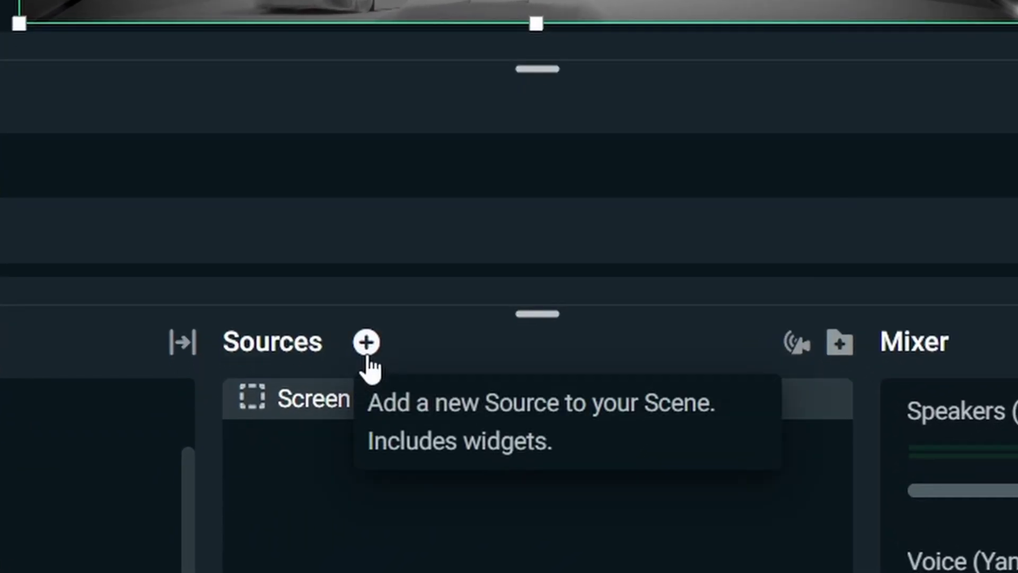
Step: Add a new Video Capture Device source named Webcam using the HD WebCam
click(367, 354)
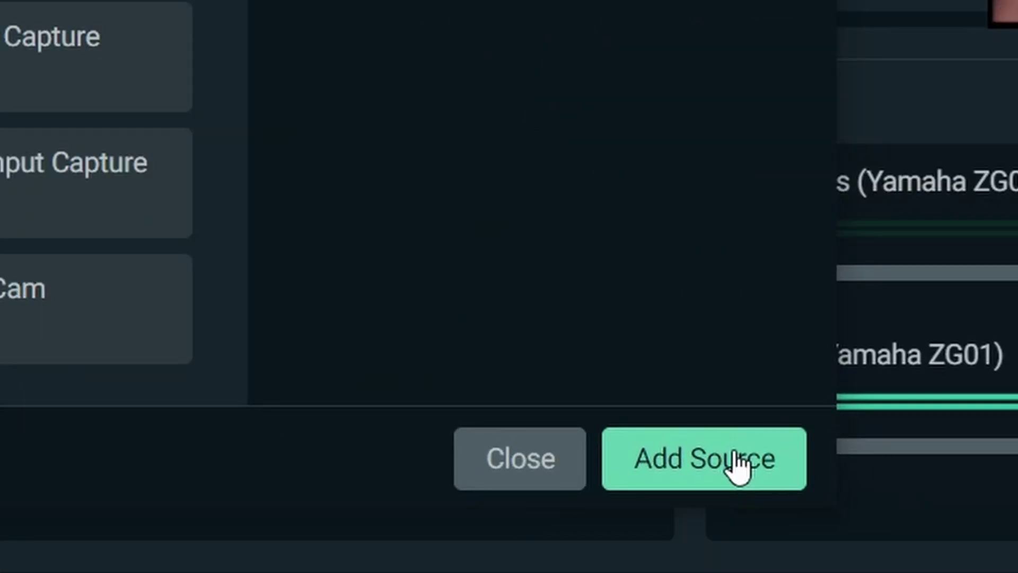
click(739, 465)
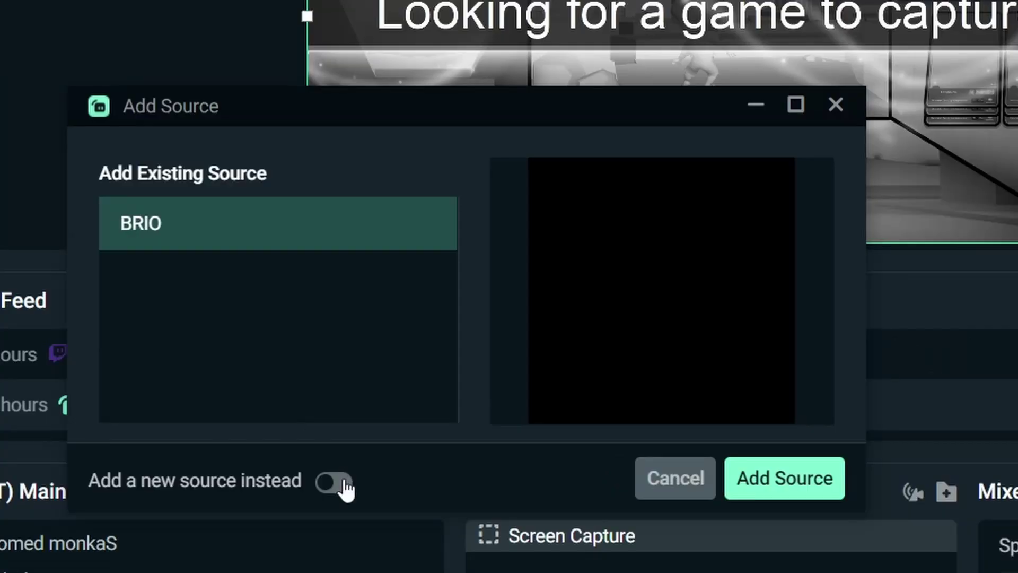
click(339, 483)
key(ctrl+a)
text(Webcam)
click(811, 484)
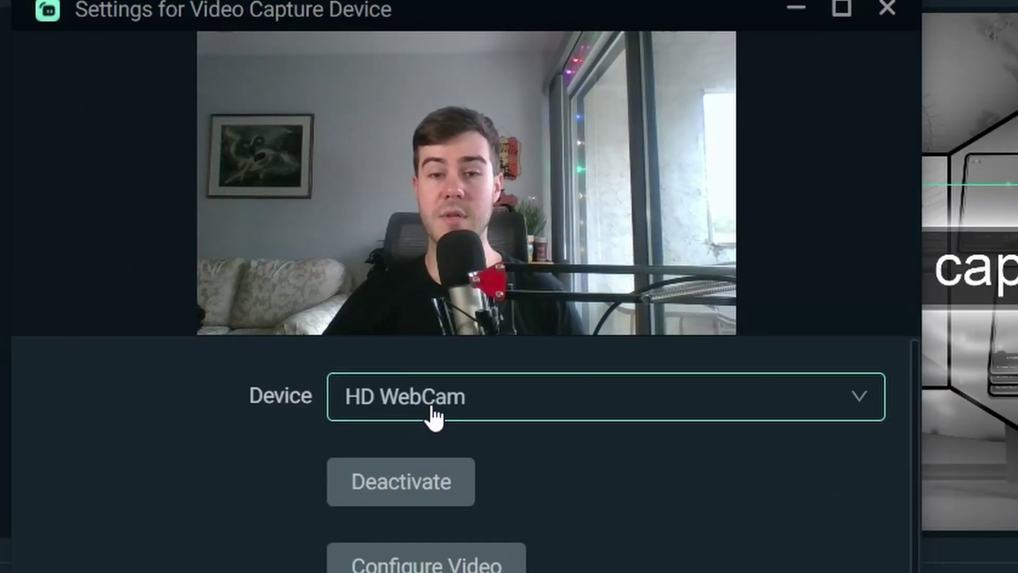
click(438, 141)
click(493, 461)
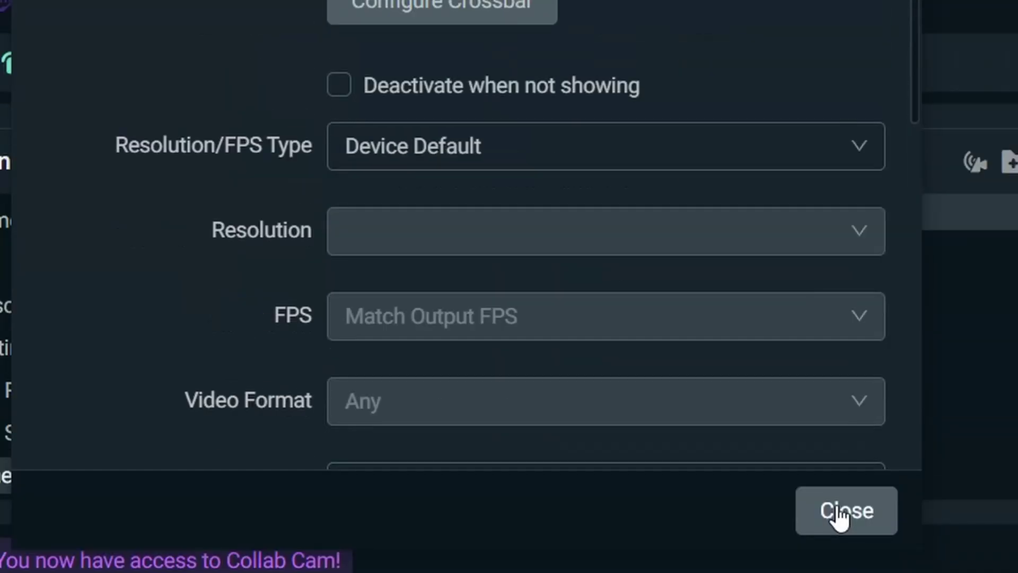
click(839, 511)
Step: Shrink the webcam image and position it in the top-right of the scene
drag(298, 132, 498, 170)
drag(288, 49, 526, 213)
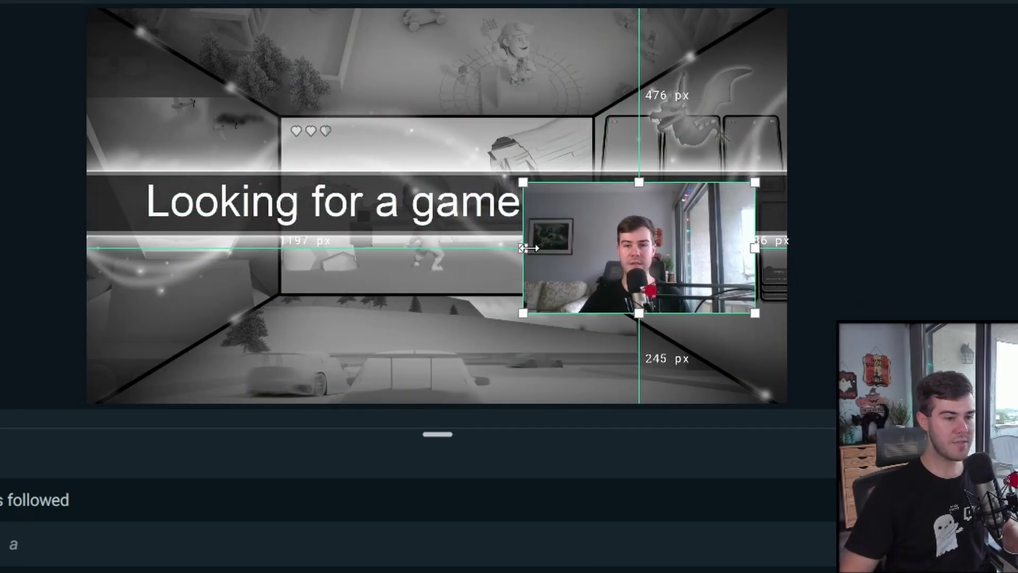
drag(527, 250, 564, 250)
drag(630, 244, 606, 244)
drag(729, 247, 718, 205)
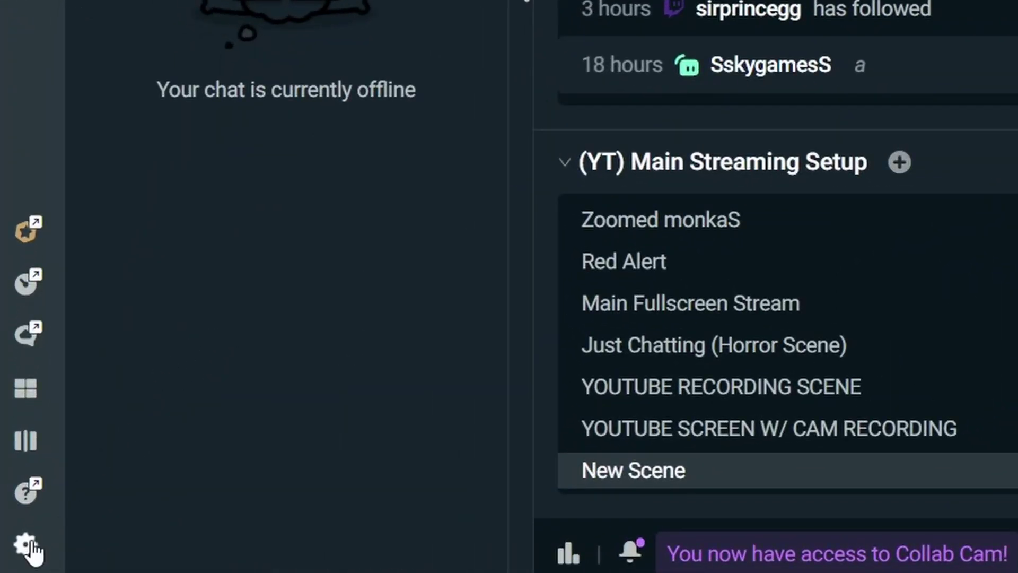
Step: Keep Speakers (Yamaha ZG01) for desktop audio and Voice (Yamaha ZG01) for the mic, then view Output settings
click(27, 545)
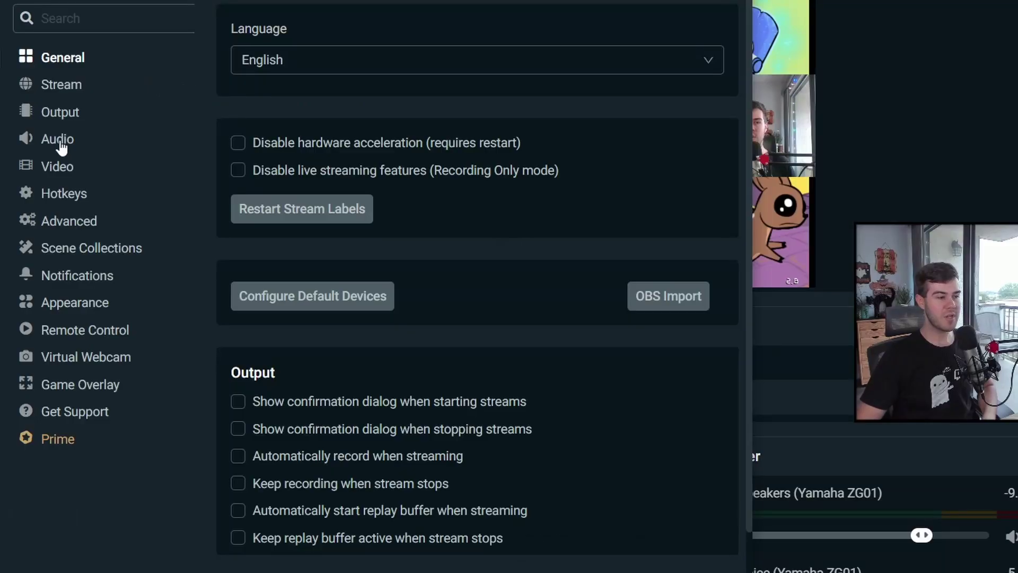
click(57, 142)
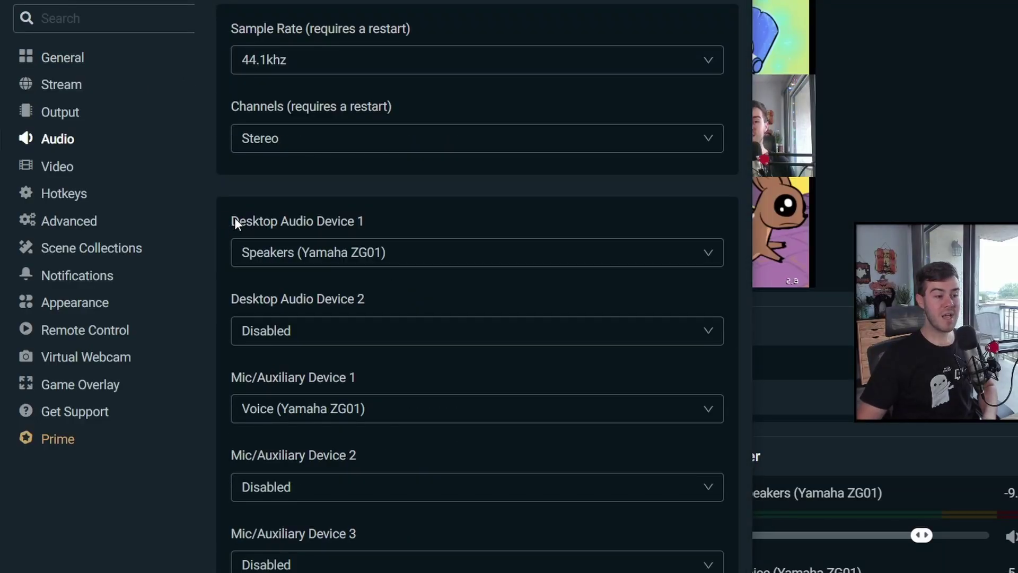
click(323, 253)
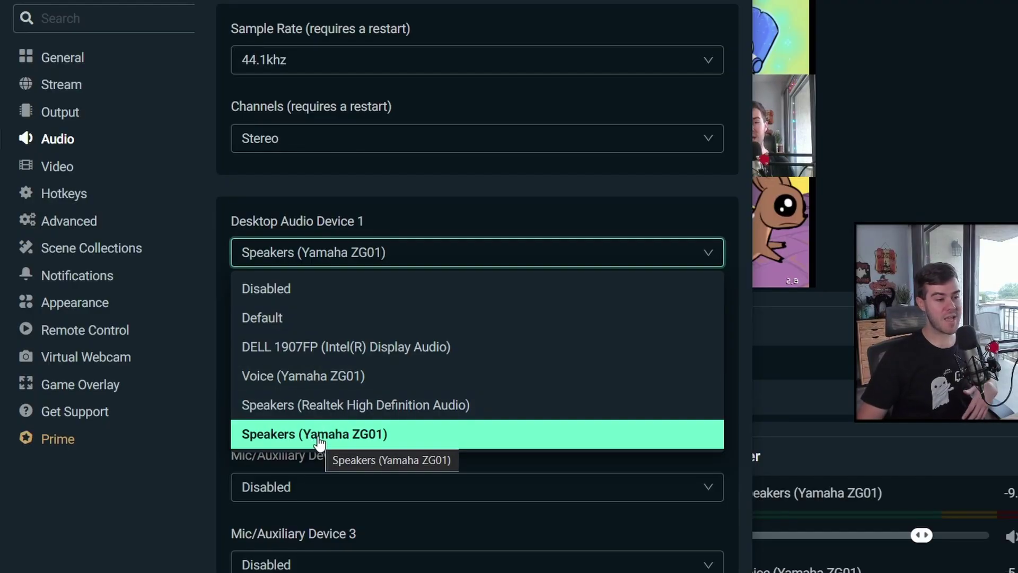
click(315, 434)
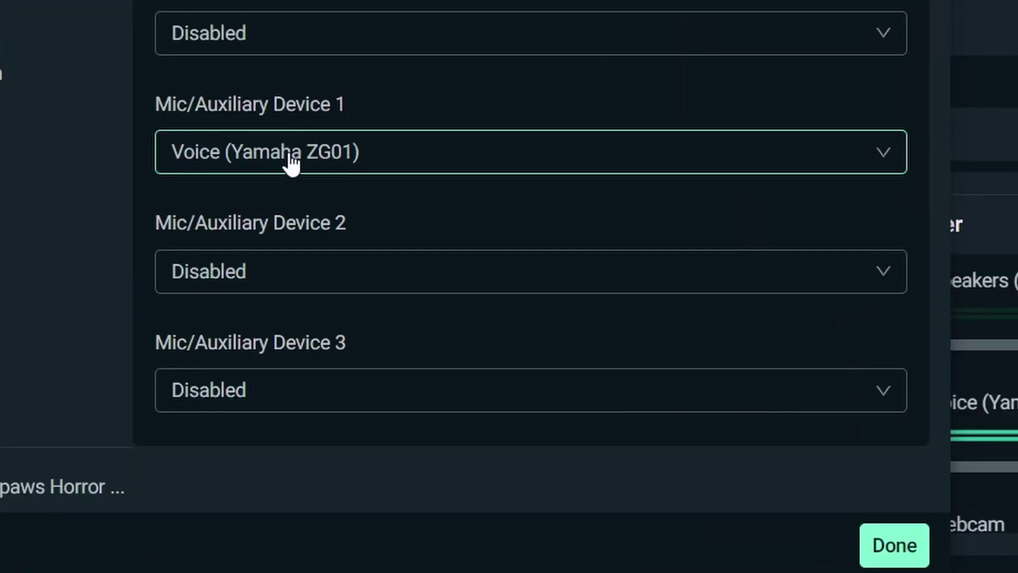
click(291, 157)
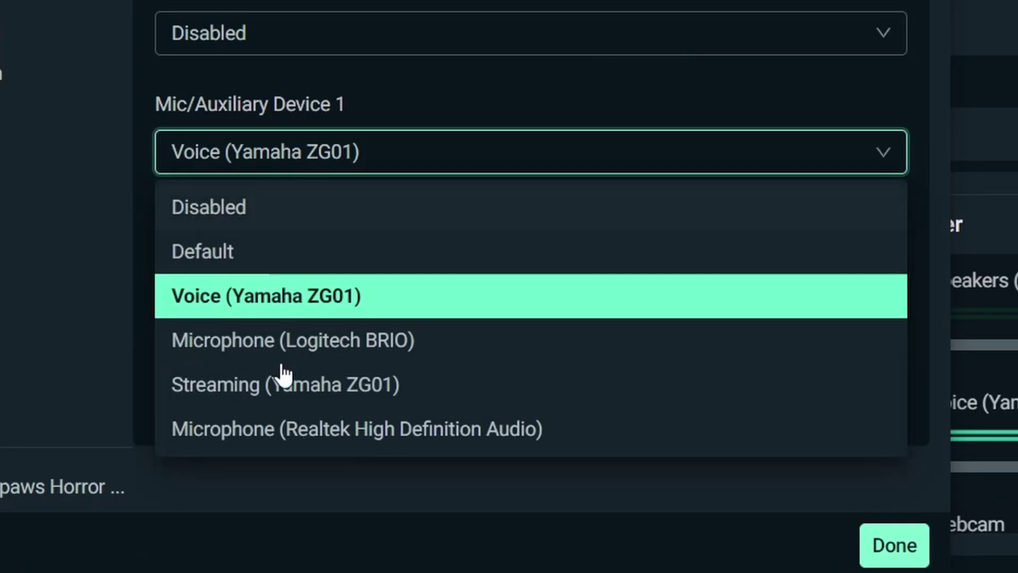
click(301, 297)
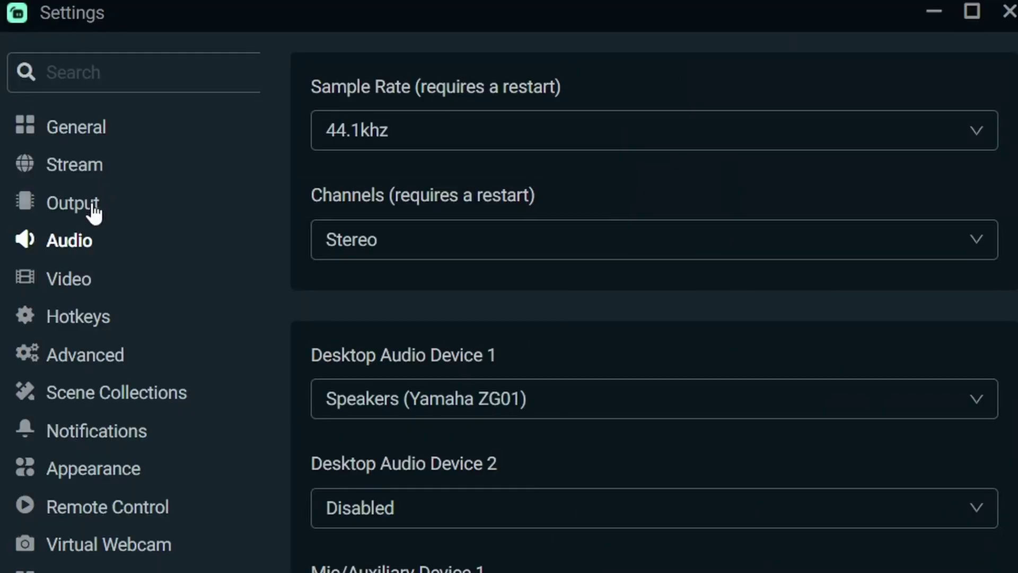
click(95, 212)
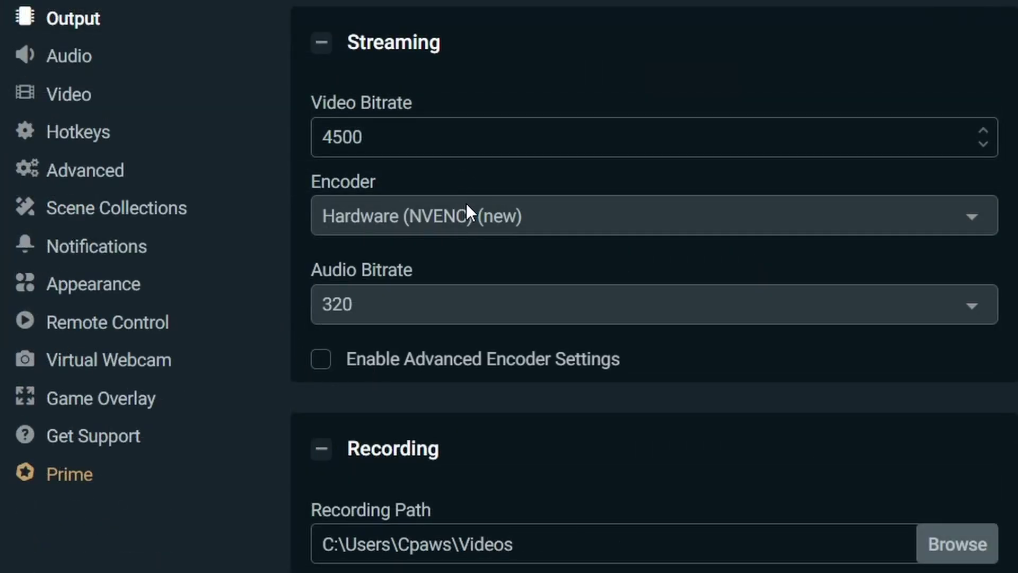
click(467, 399)
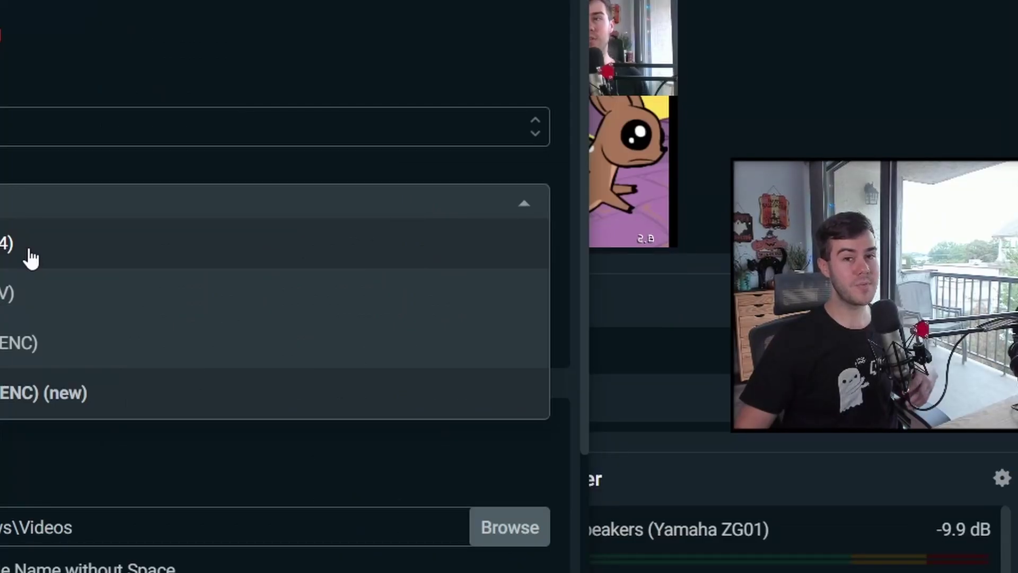
click(0, 171)
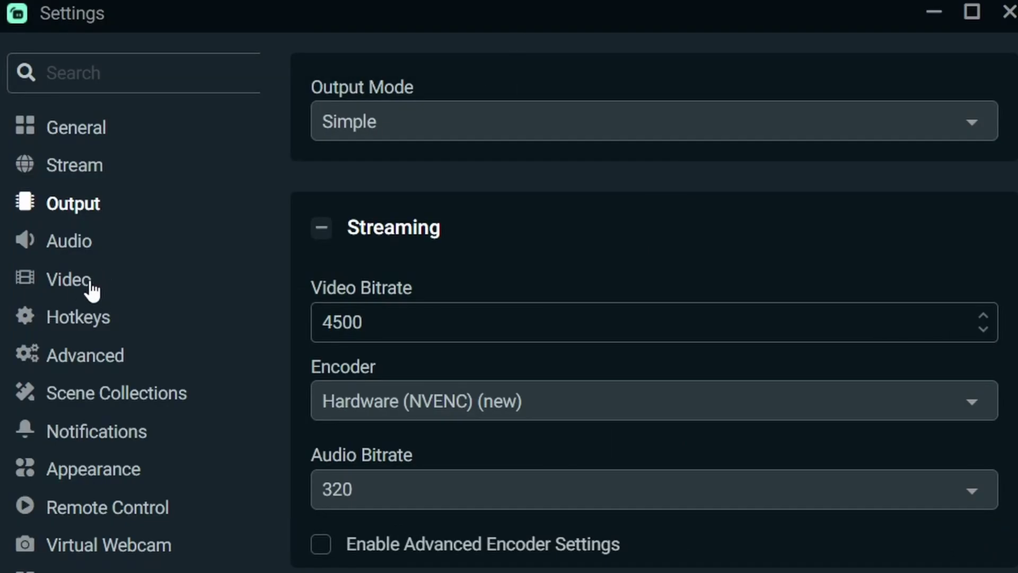
Step: Review the video resolution and FPS settings, then close Settings
click(93, 291)
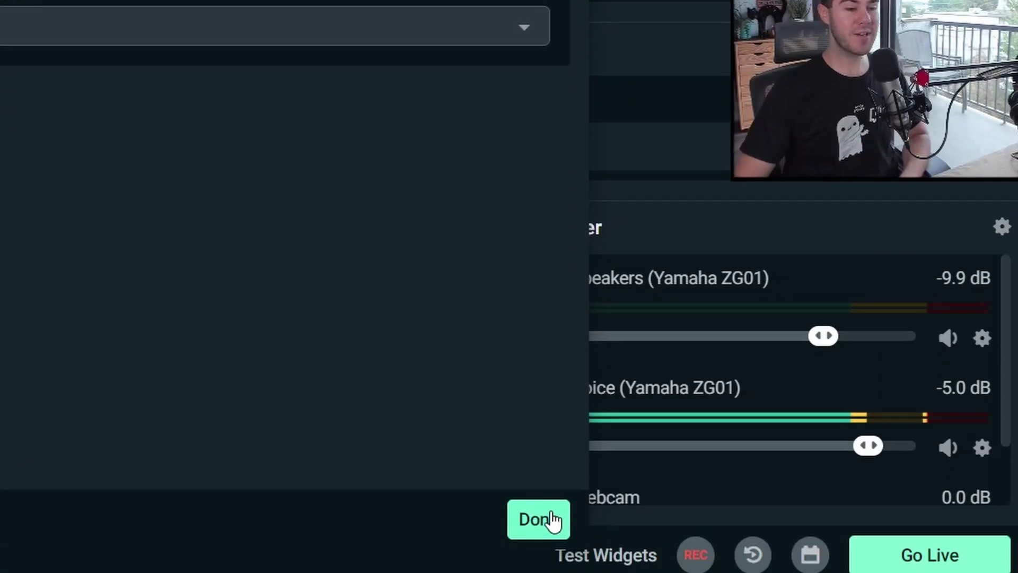
click(546, 522)
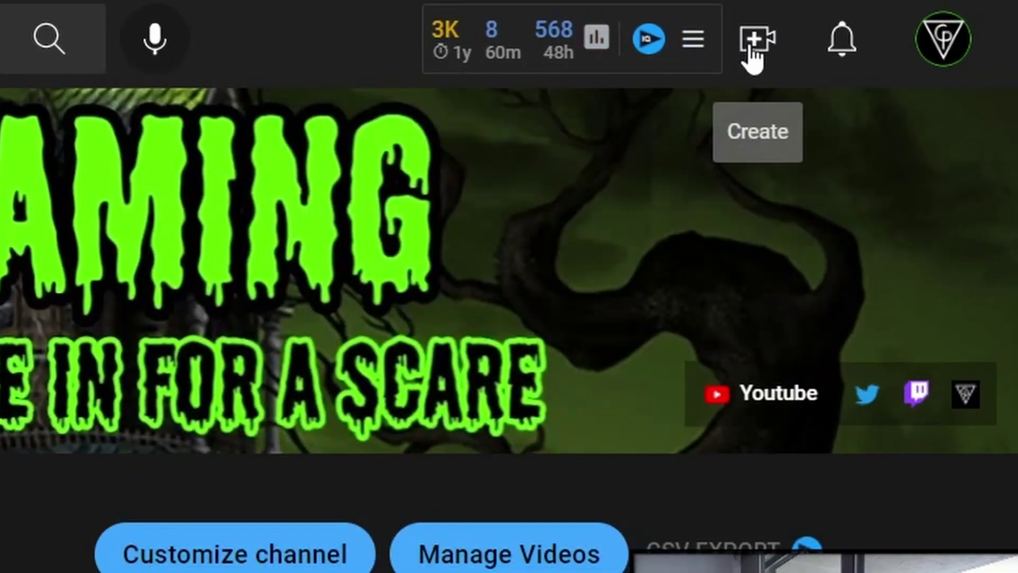
Step: Schedule a new live stream for streaming software via Create > Go live
click(757, 48)
click(834, 200)
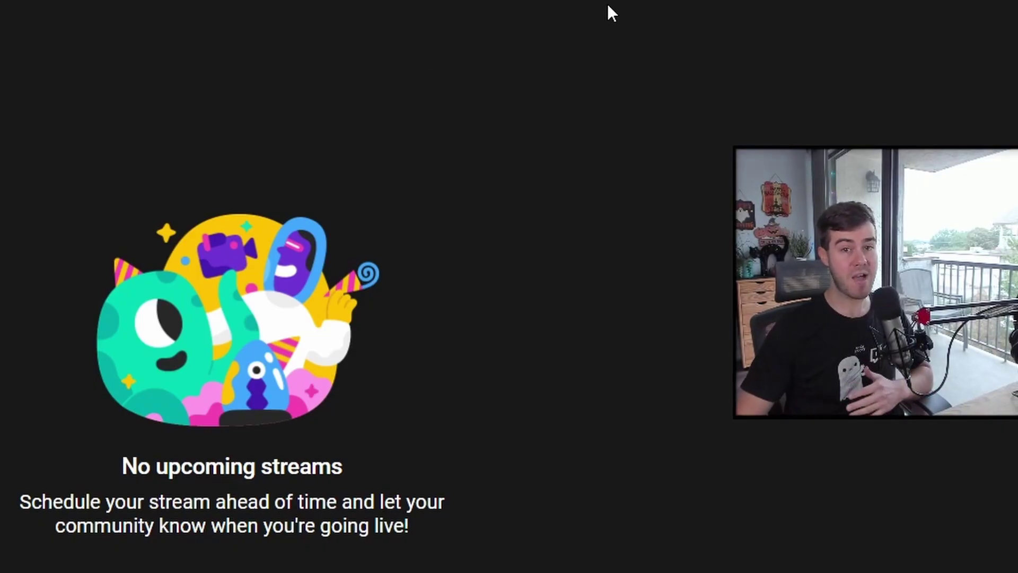
click(836, 68)
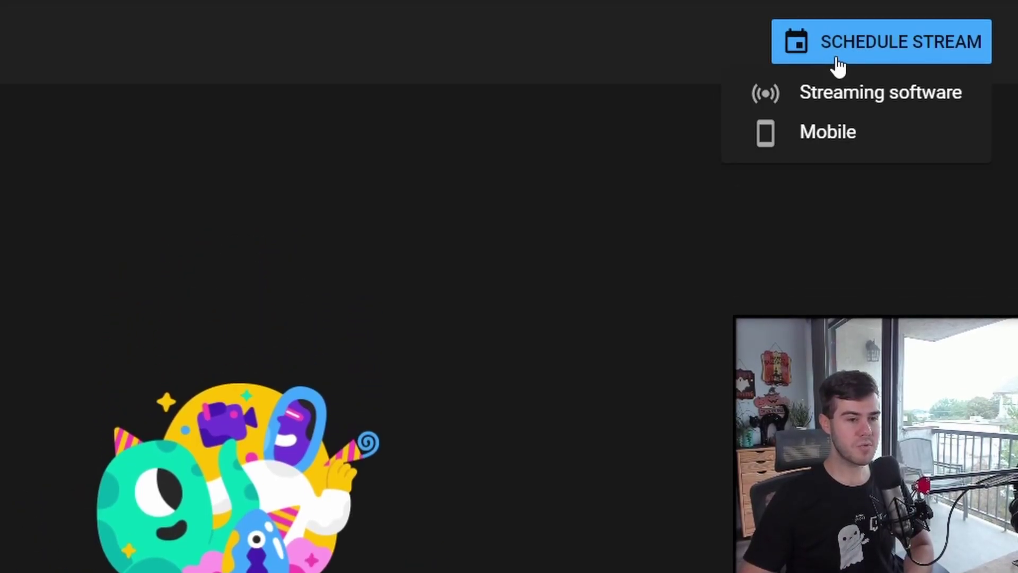
click(839, 106)
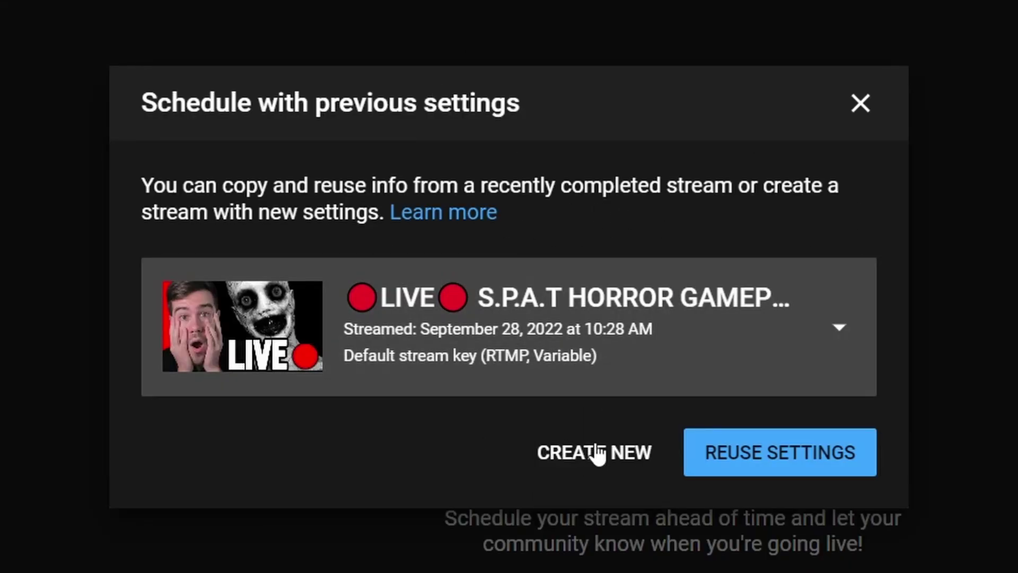
Step: Reuse the previous stream's settings and review the Details form down through tags and comments
click(765, 454)
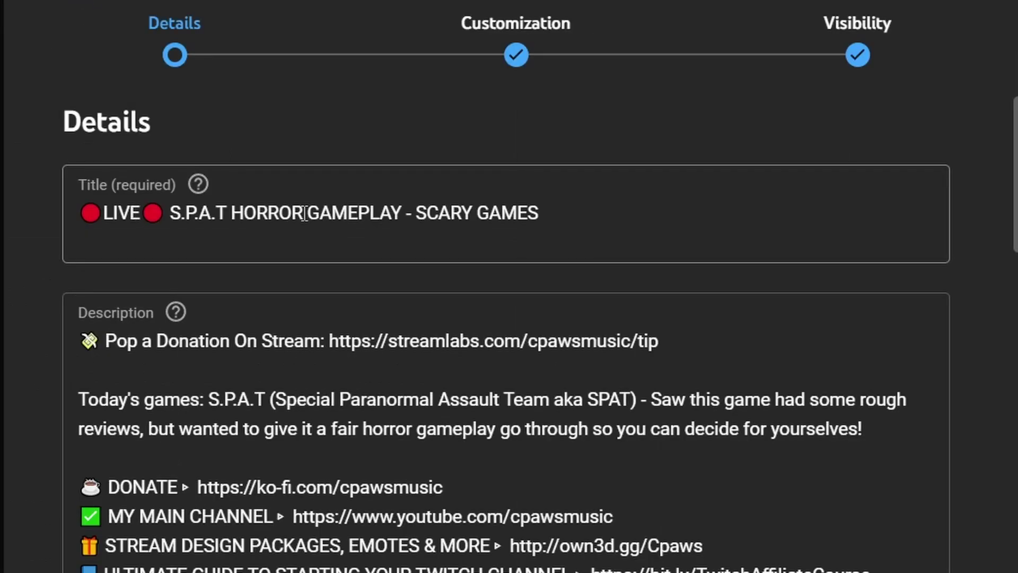
scroll(306, 213, down, 3)
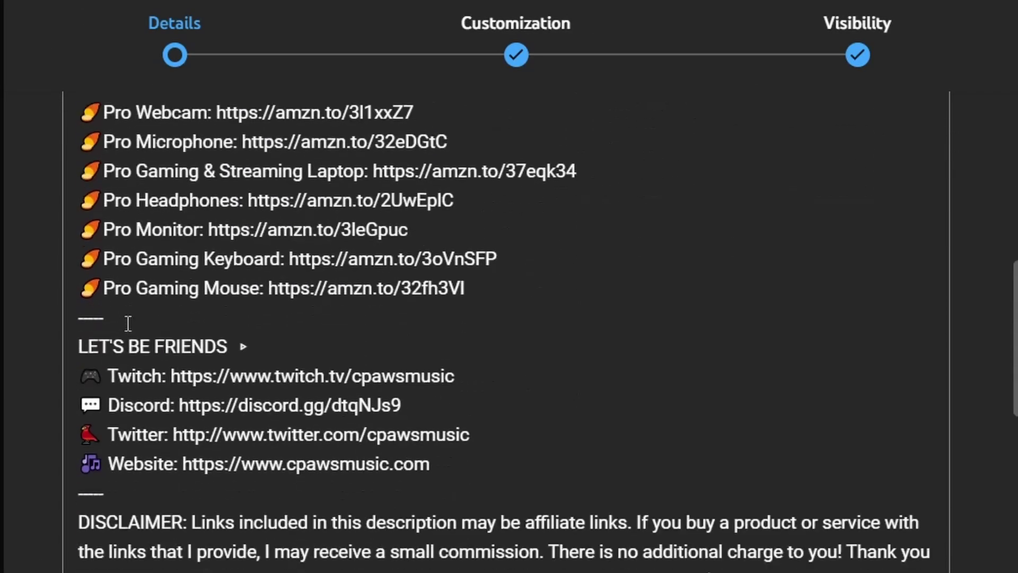
scroll(127, 323, down, 7)
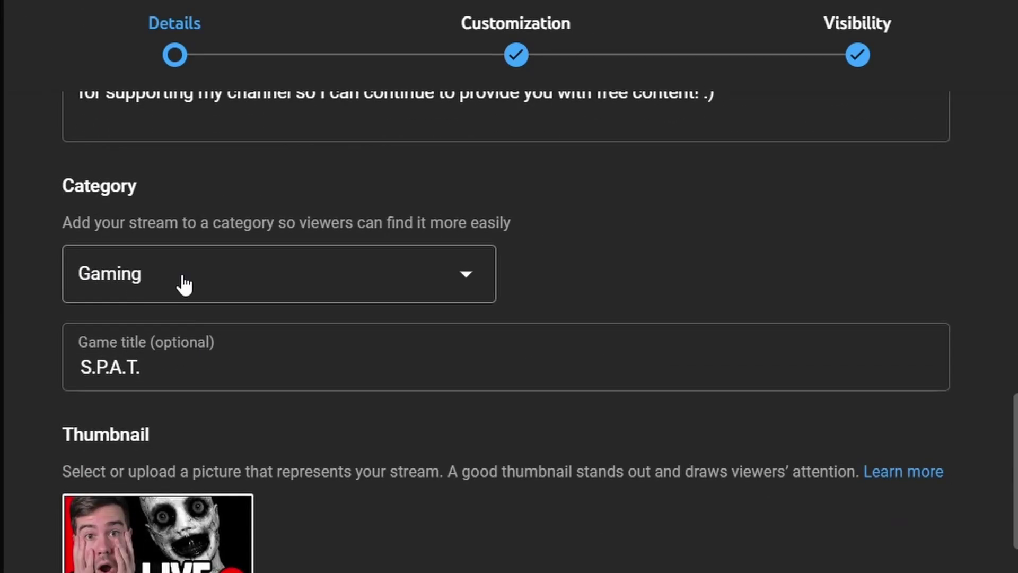
scroll(132, 263, down, 2)
scroll(325, 277, down, 2)
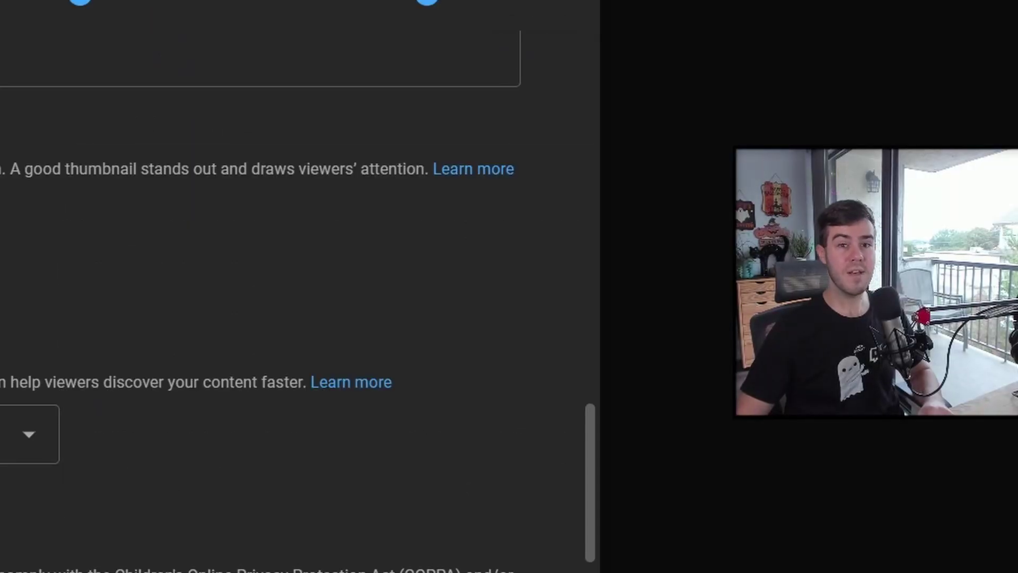
scroll(99, 249, down, 2)
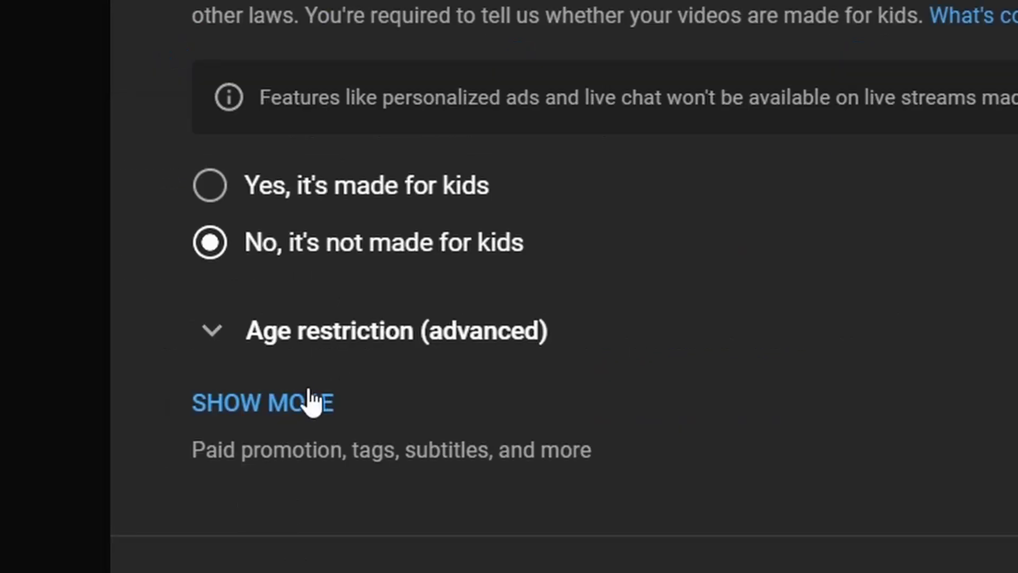
click(311, 402)
scroll(605, 289, down, 10)
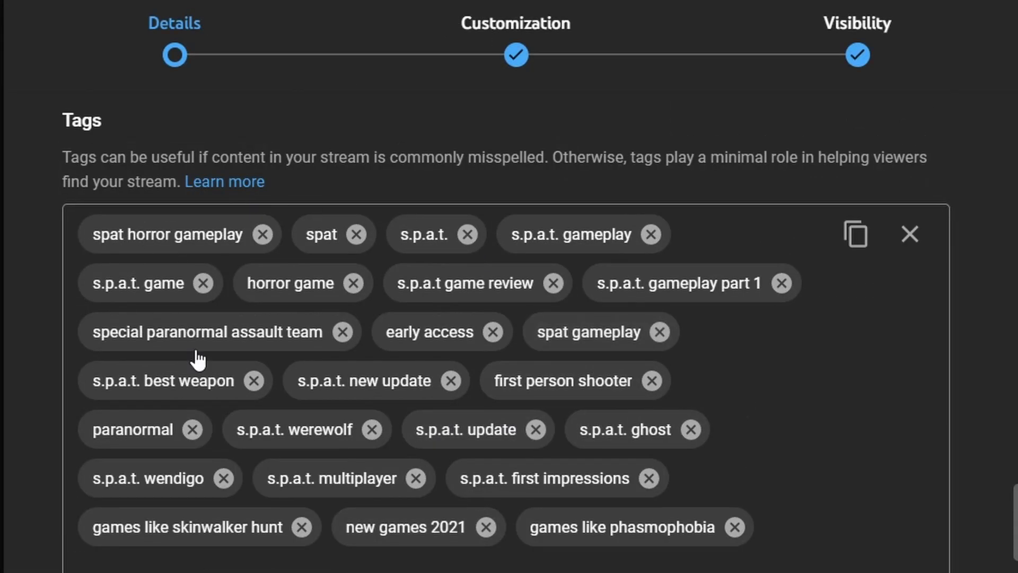
scroll(411, 482, down, 6)
scroll(411, 483, down, 10)
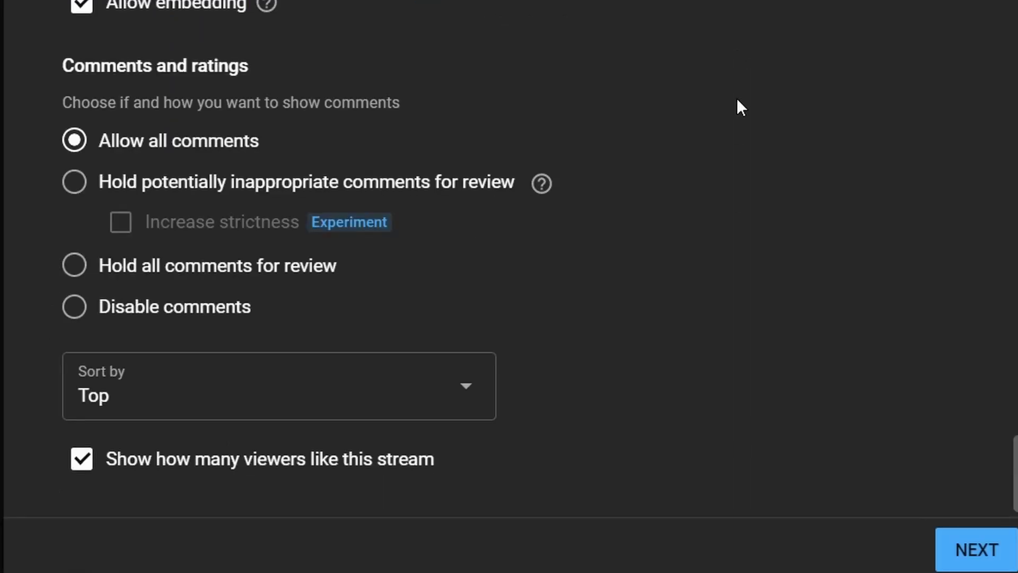
Step: Review the Customization step's live chat, participant mode and slow mode settings, leaving them unchanged
click(973, 544)
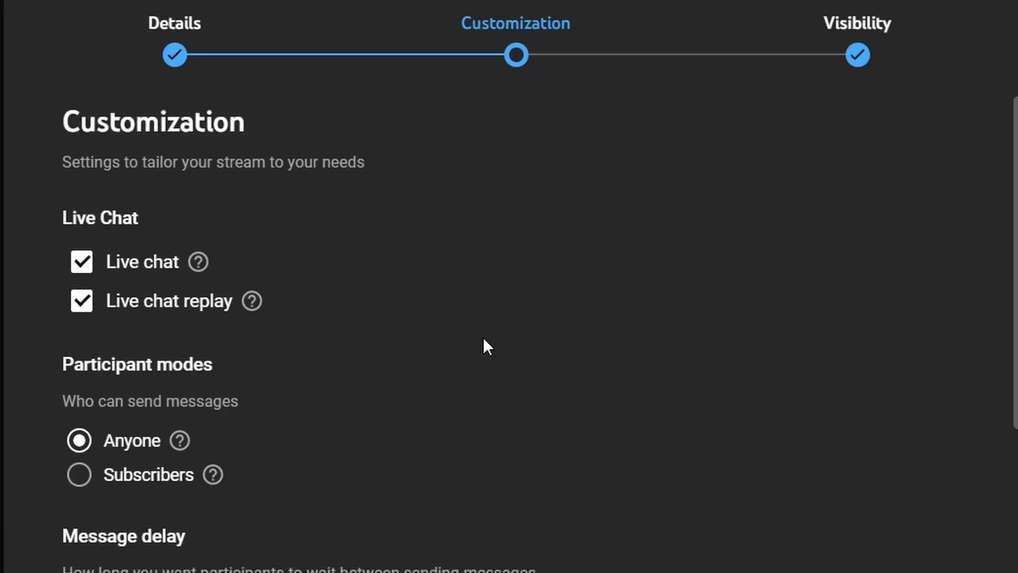
scroll(642, 277, down, 2)
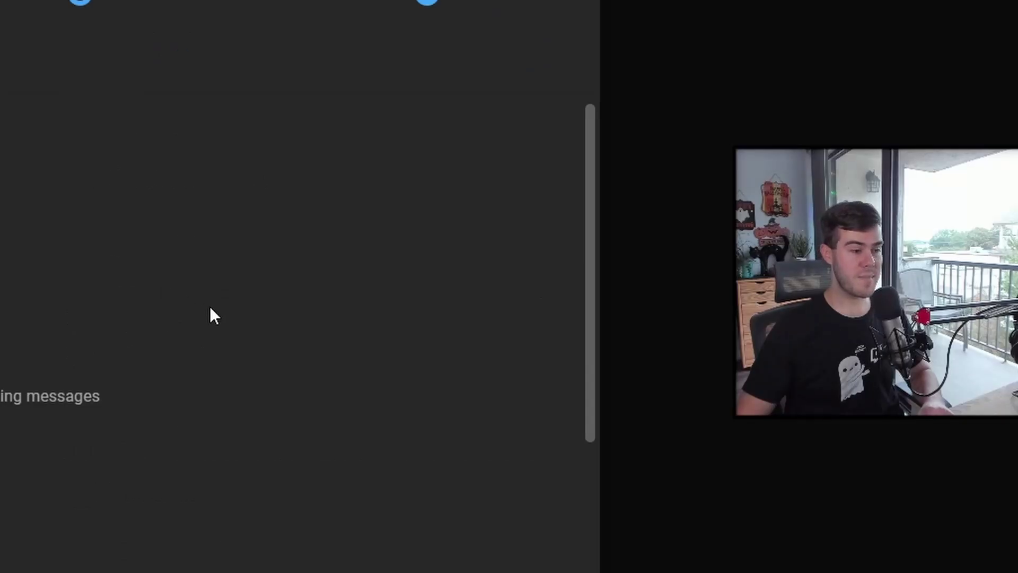
scroll(639, 369, down, 2)
scroll(626, 416, up, 2)
scroll(622, 421, down, 2)
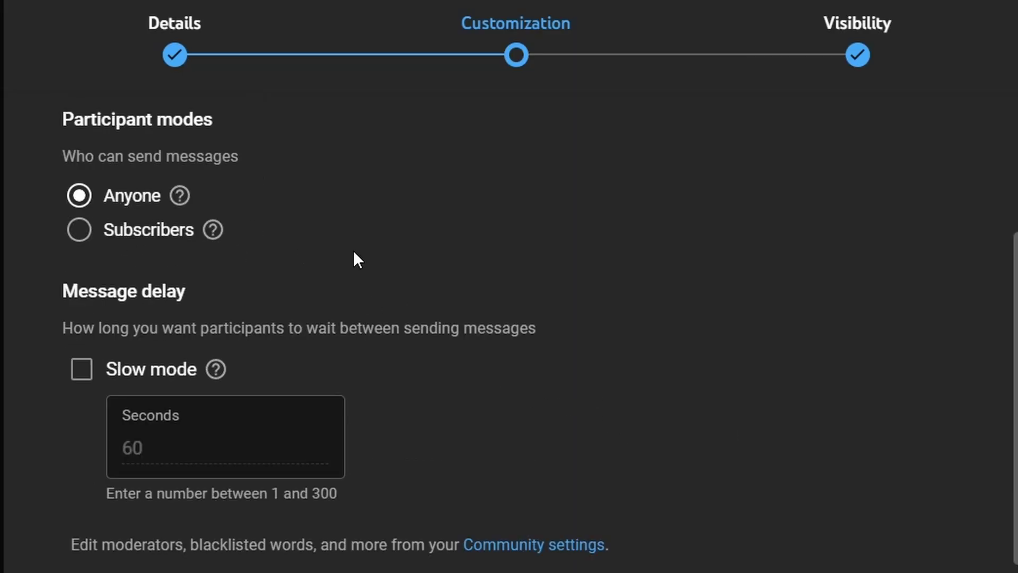
scroll(719, 366, down, 4)
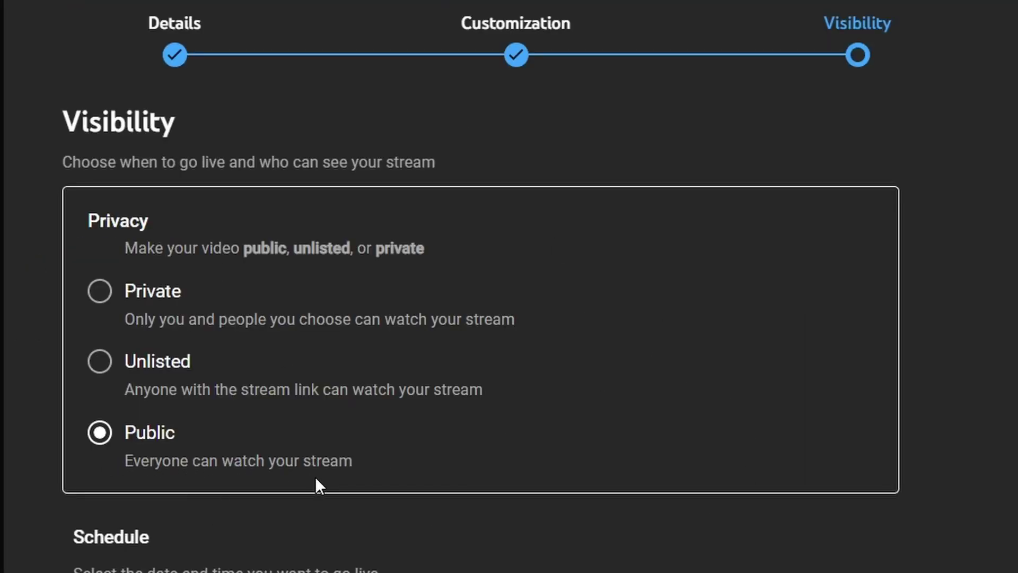
Step: Make the stream Private, starting Sep 28, 2022 at 12:45 PM, and save it
click(99, 292)
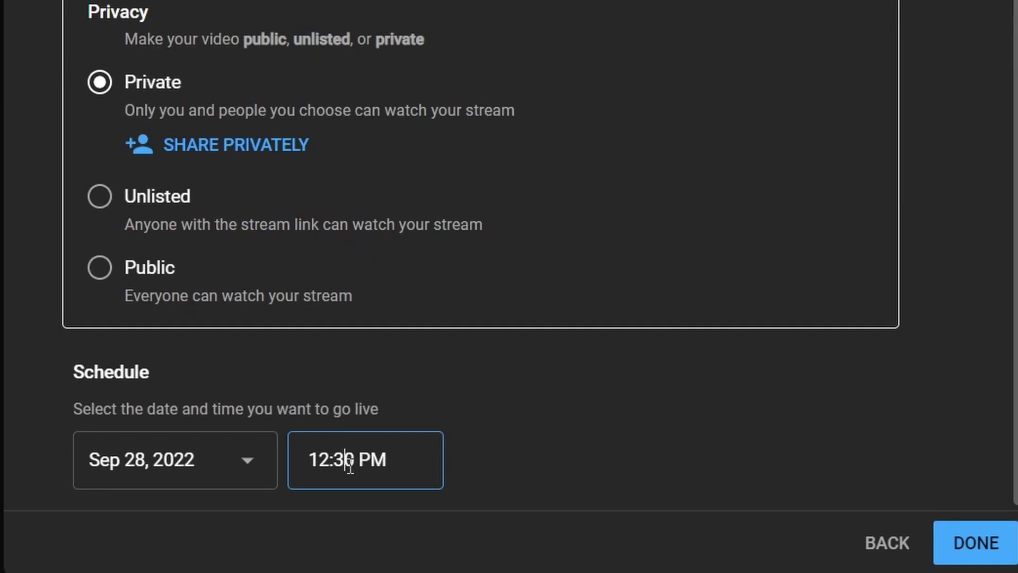
click(349, 461)
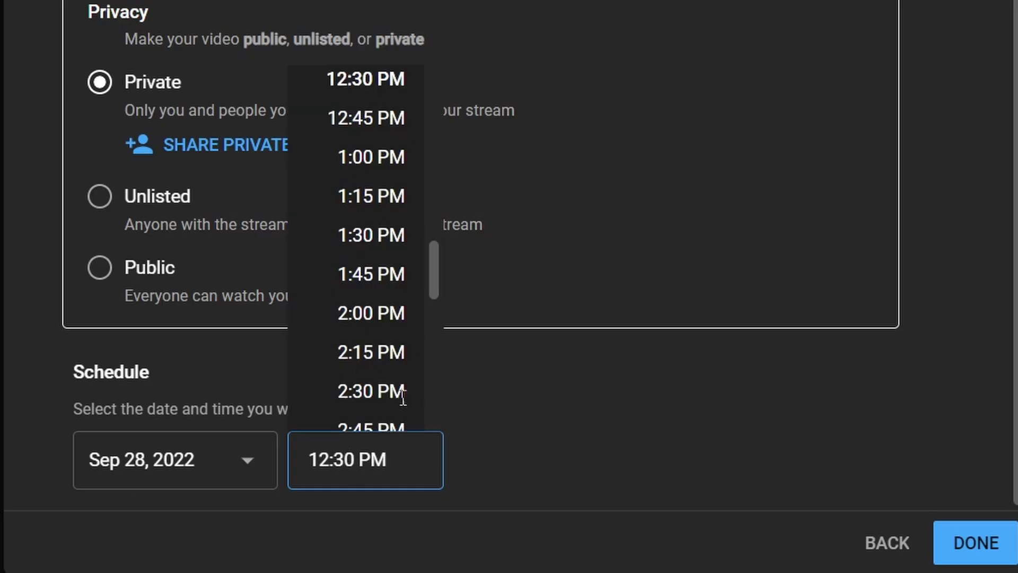
click(366, 118)
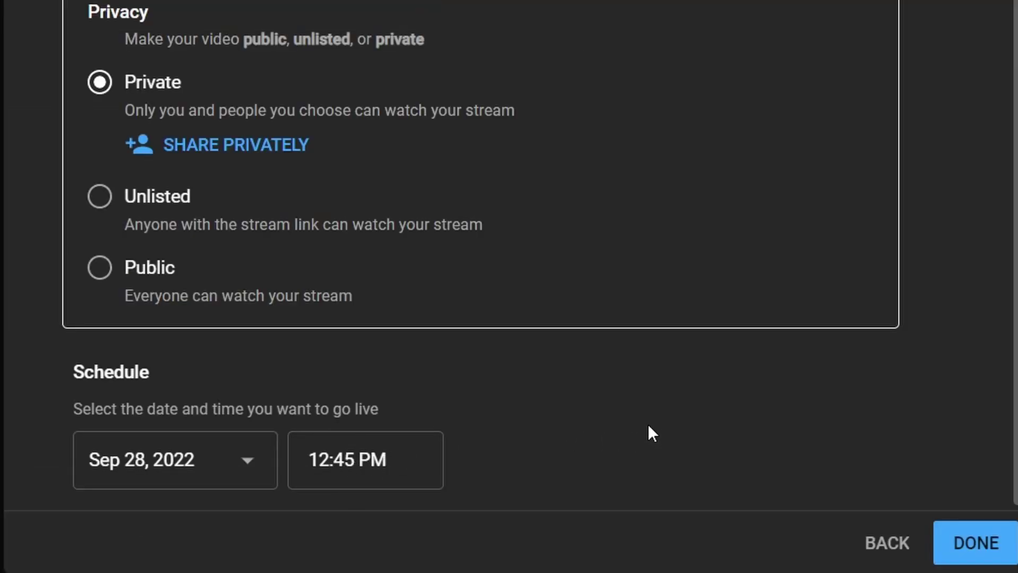
click(972, 554)
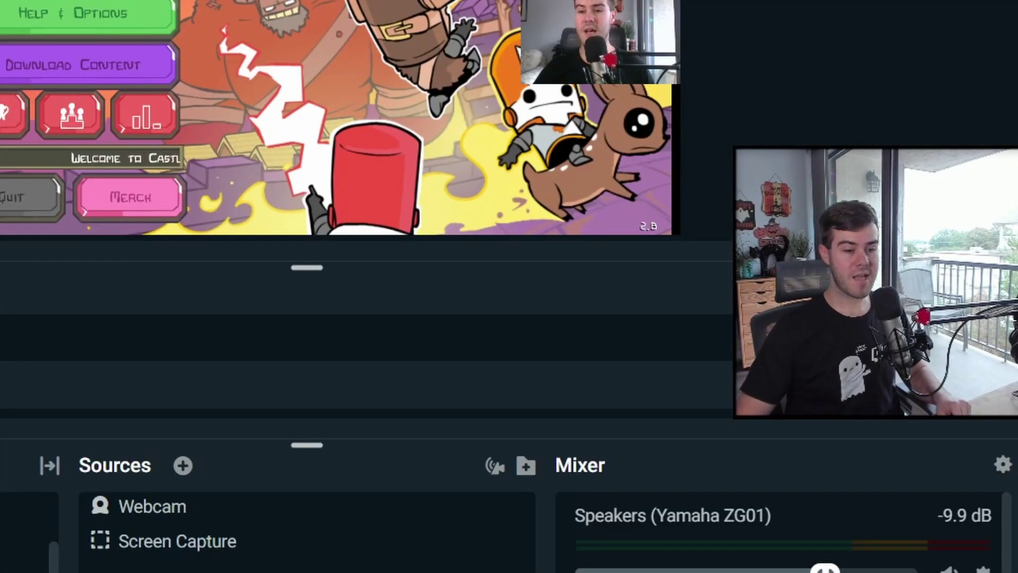
Step: Go live on the scheduled S.P.A.T horror gameplay event with privacy kept Private
click(902, 557)
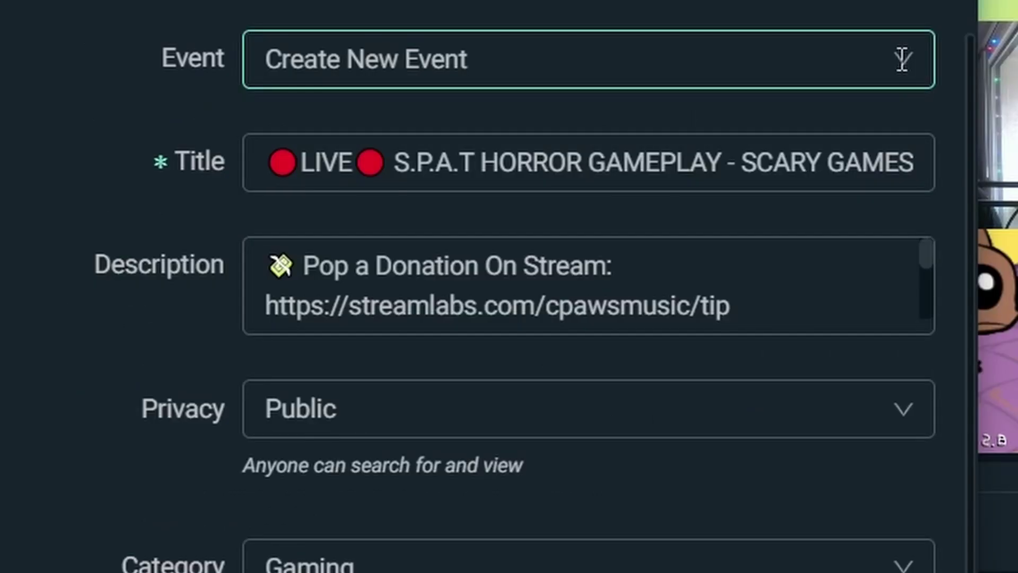
click(902, 59)
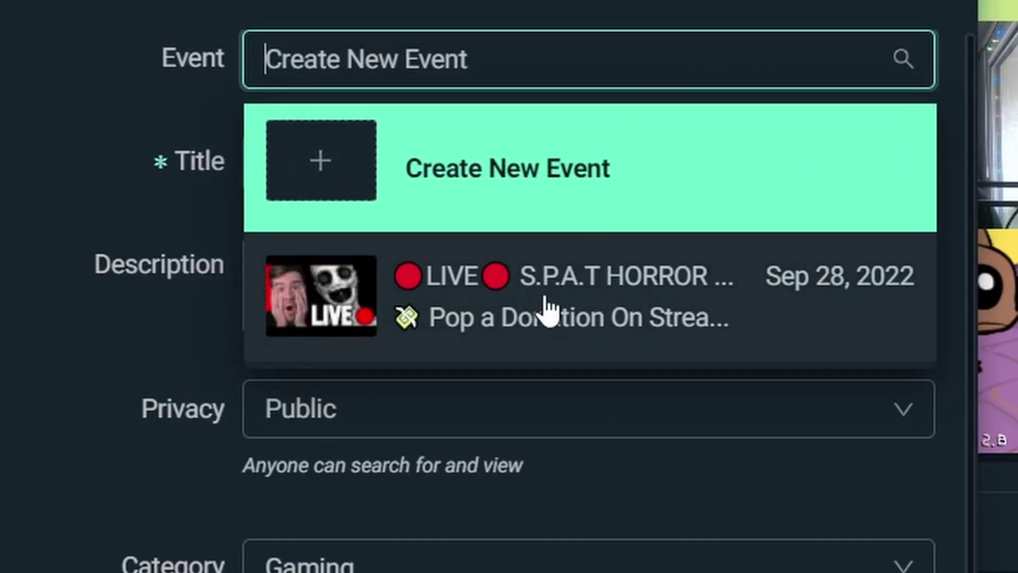
click(628, 314)
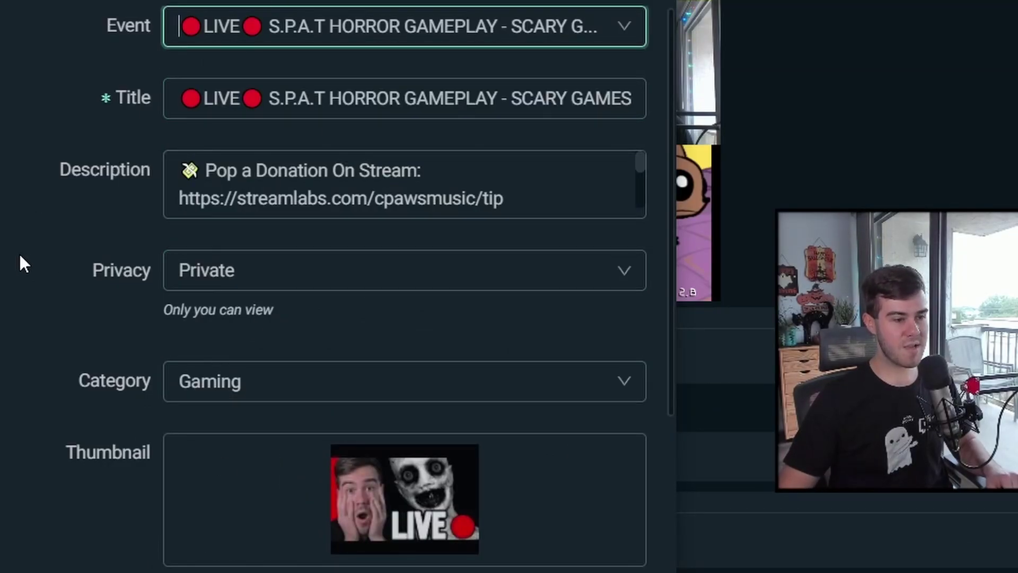
scroll(4, 265, down, 3)
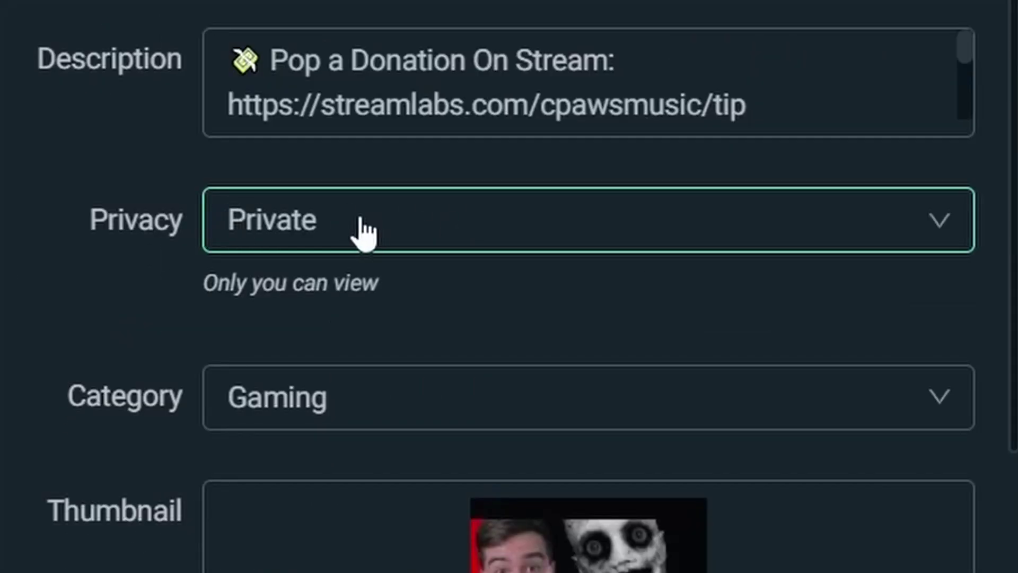
click(365, 233)
click(233, 425)
scroll(180, 525, up, 2)
scroll(17, 210, down, 5)
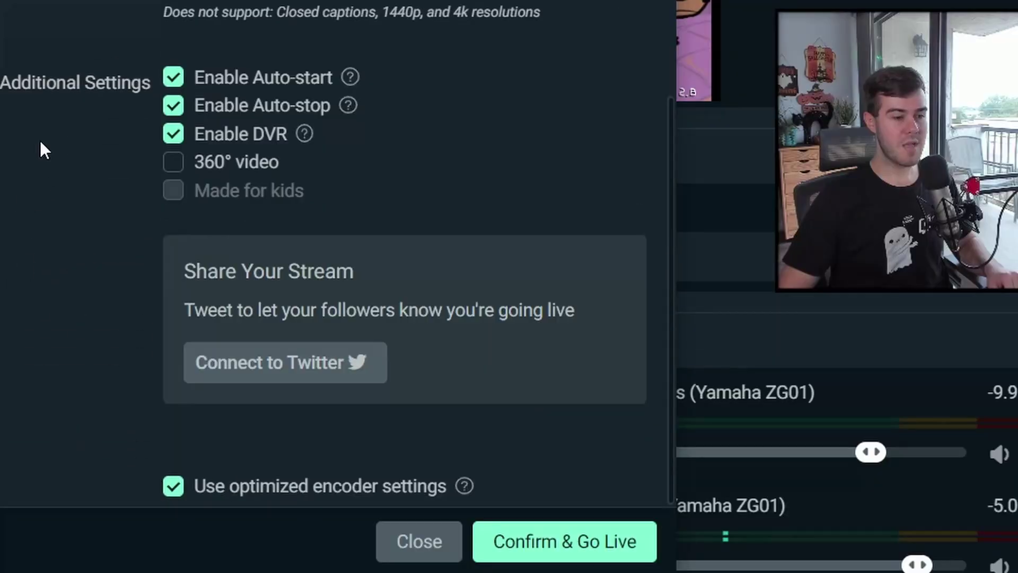
click(581, 540)
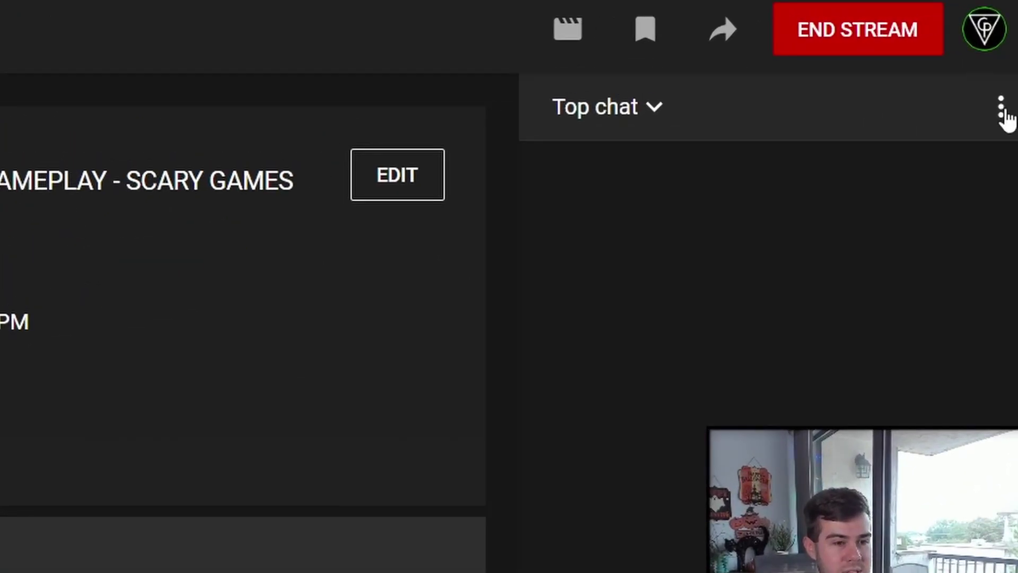
Step: Pop the live chat out into a narrower, taller window and switch Top chat to Live chat
click(1001, 109)
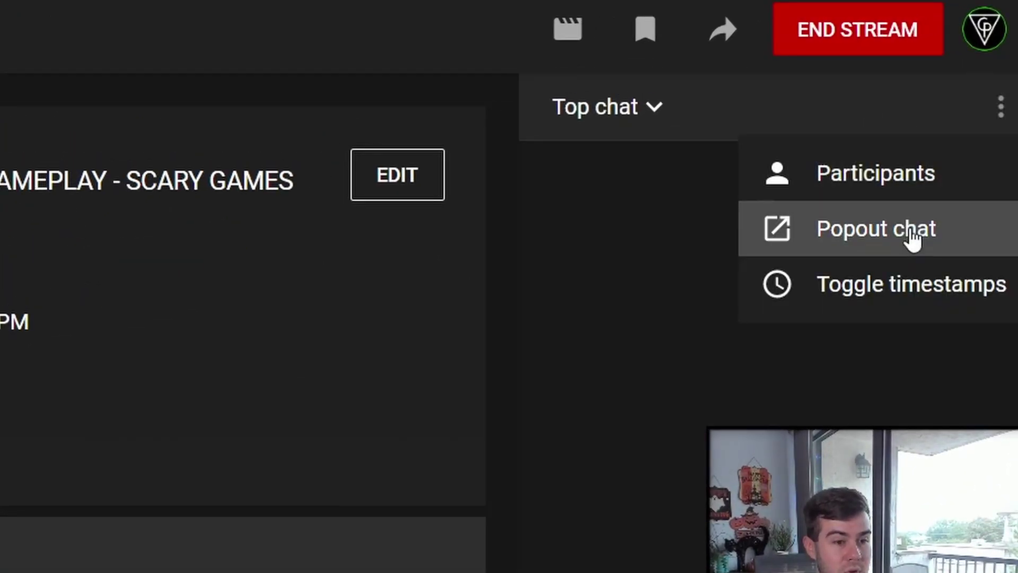
click(875, 228)
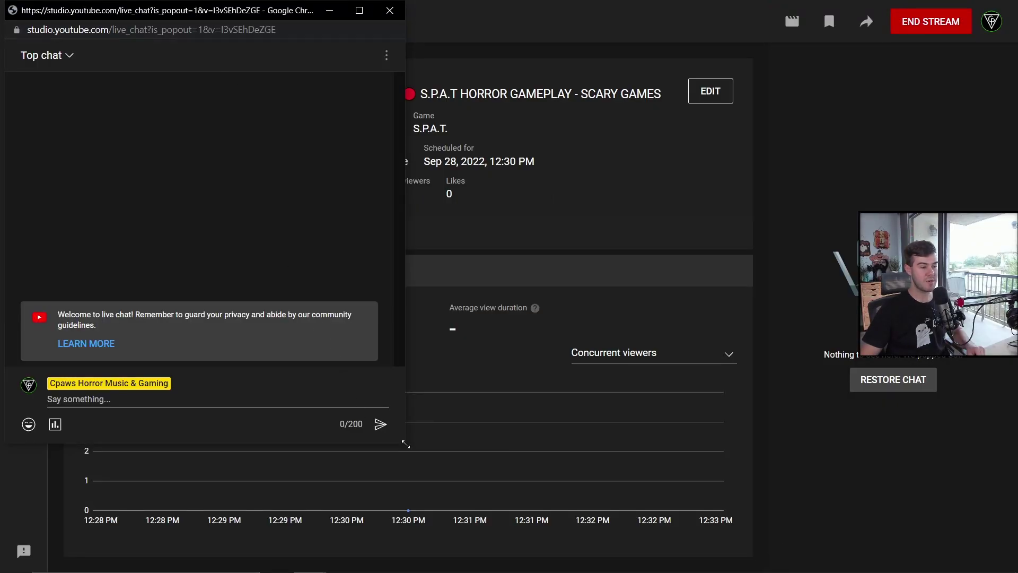
key(alt+Tab)
drag(405, 443, 232, 552)
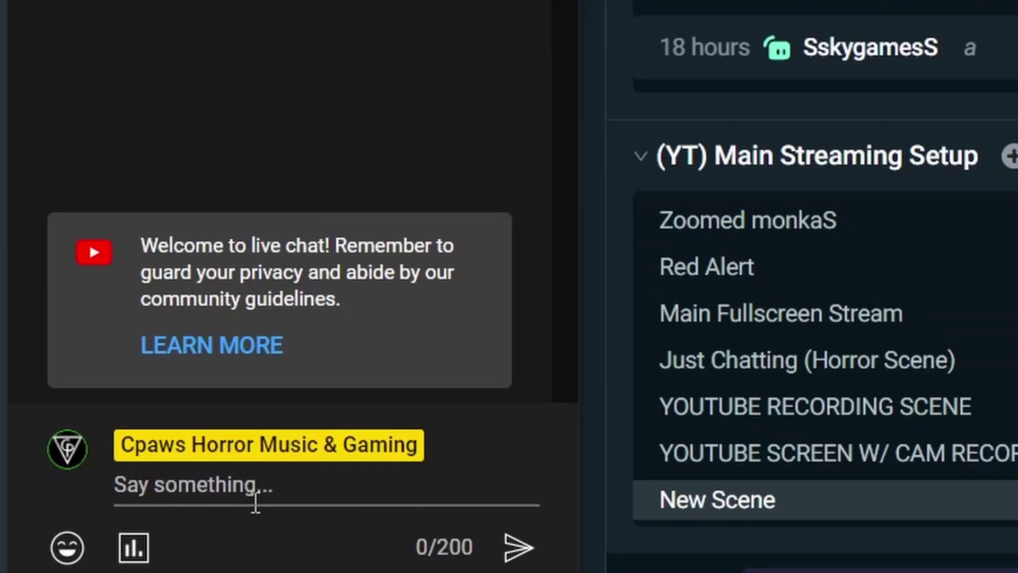
click(104, 512)
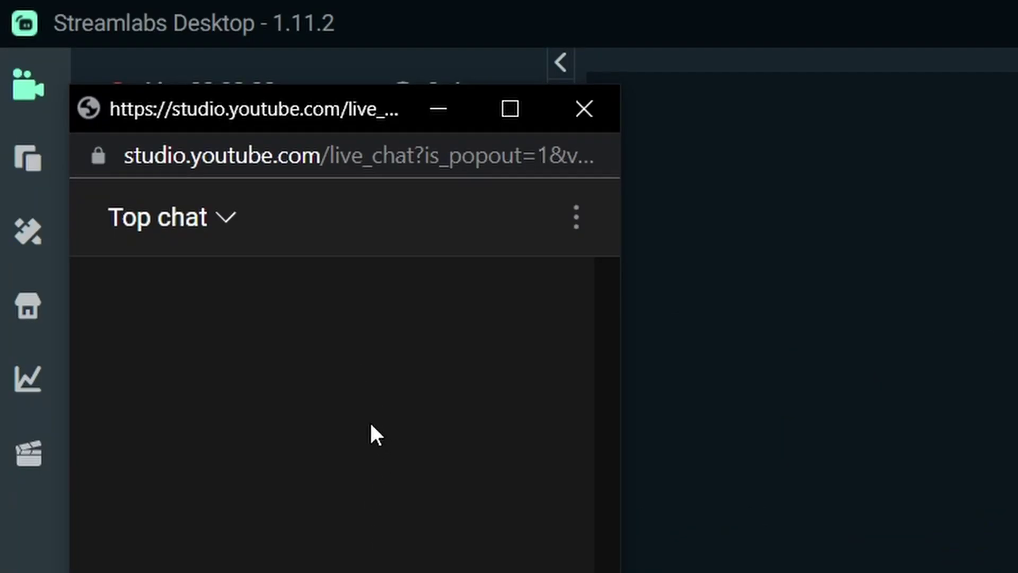
click(184, 228)
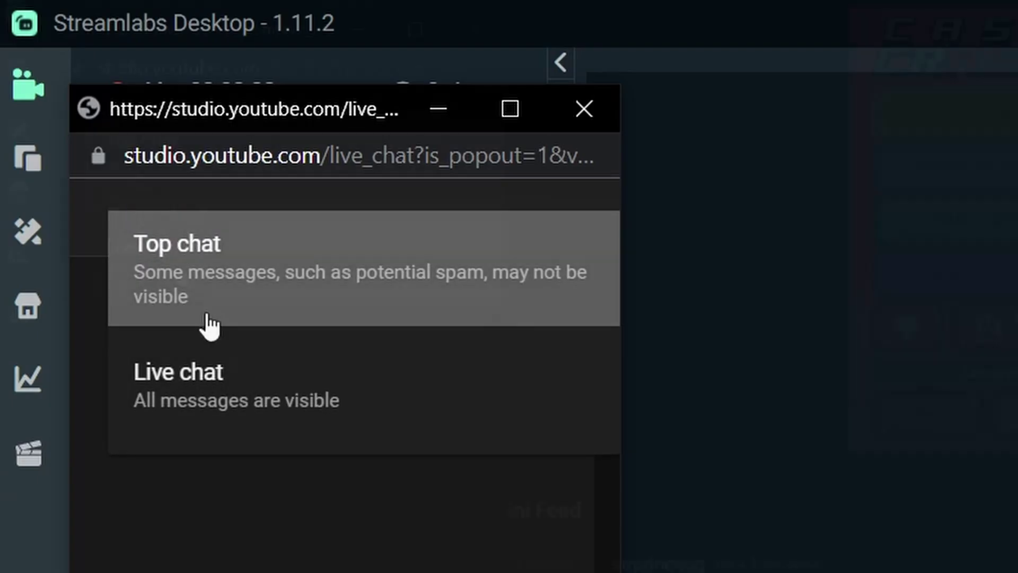
click(218, 395)
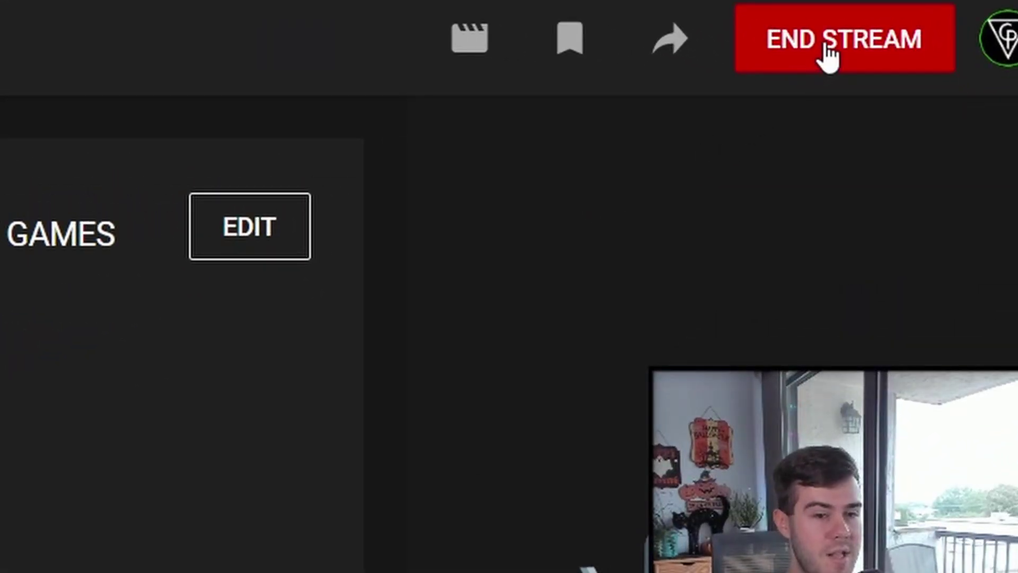
Step: End the live stream, then open the recording in the Video editor and trim its start to 0:05:28
click(923, 92)
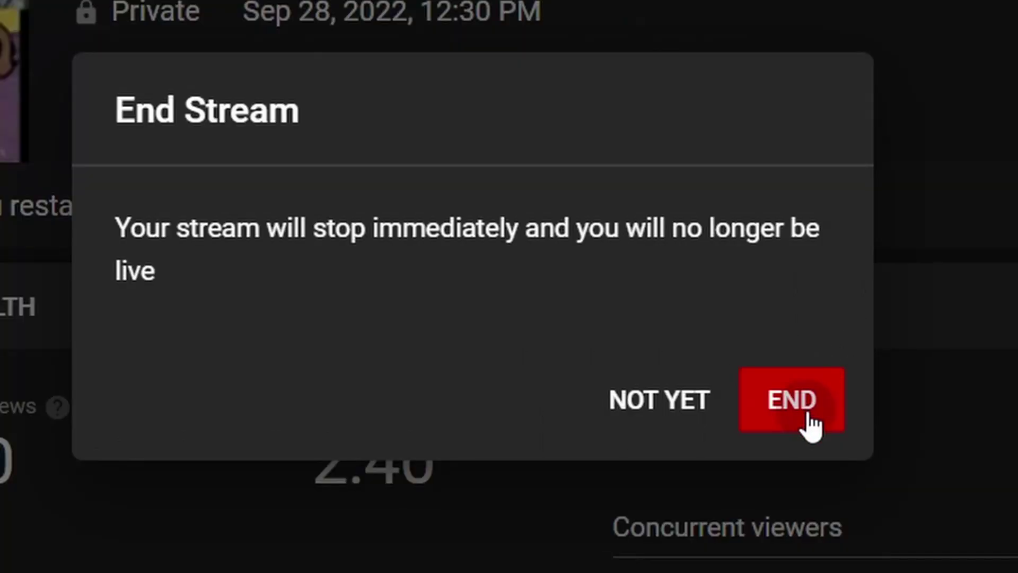
click(805, 417)
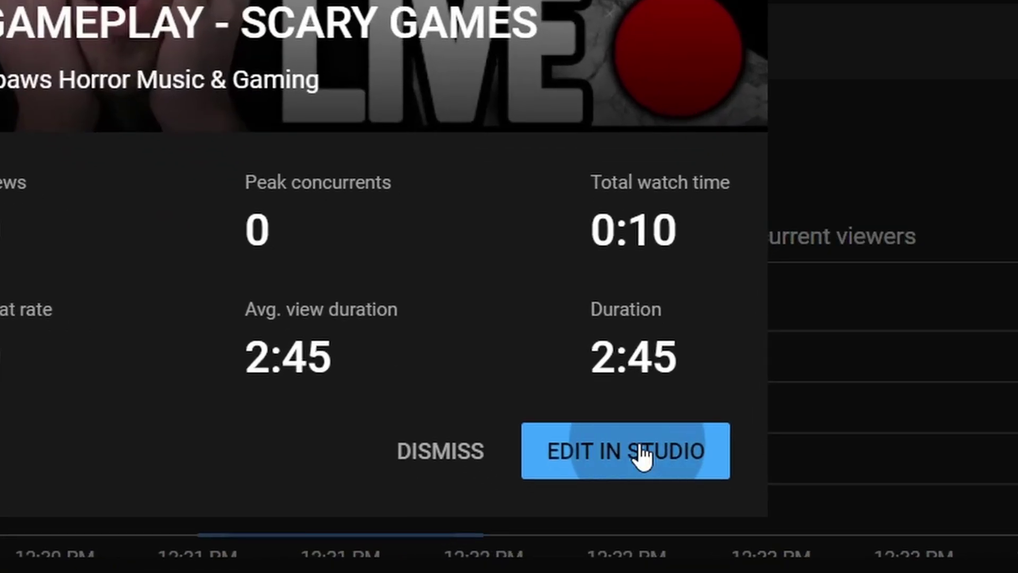
click(655, 539)
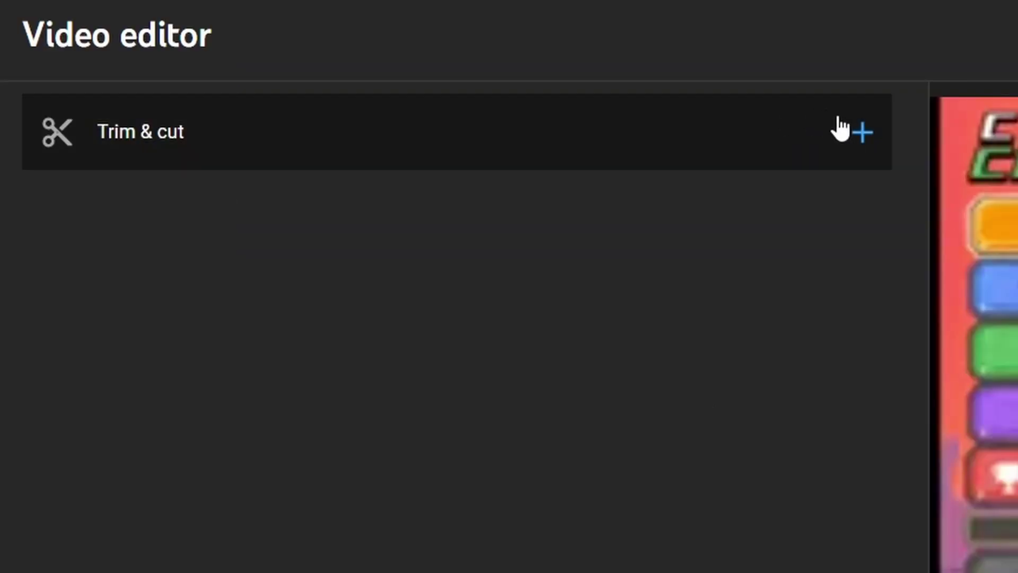
click(859, 131)
drag(245, 364, 279, 364)
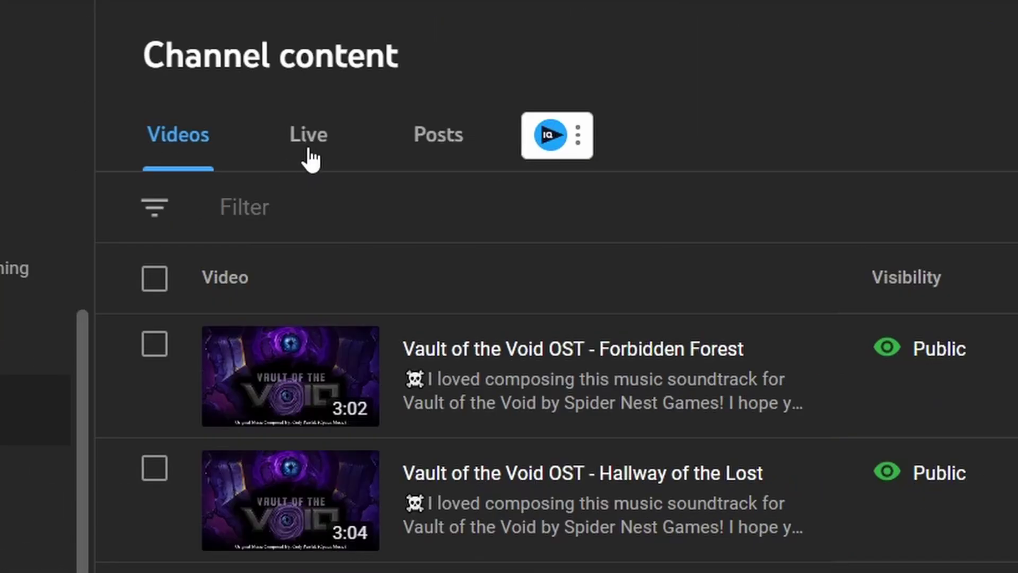
Step: Show the Live tab of Content to list the private S.P.A.T horror gameplay replay
click(584, 28)
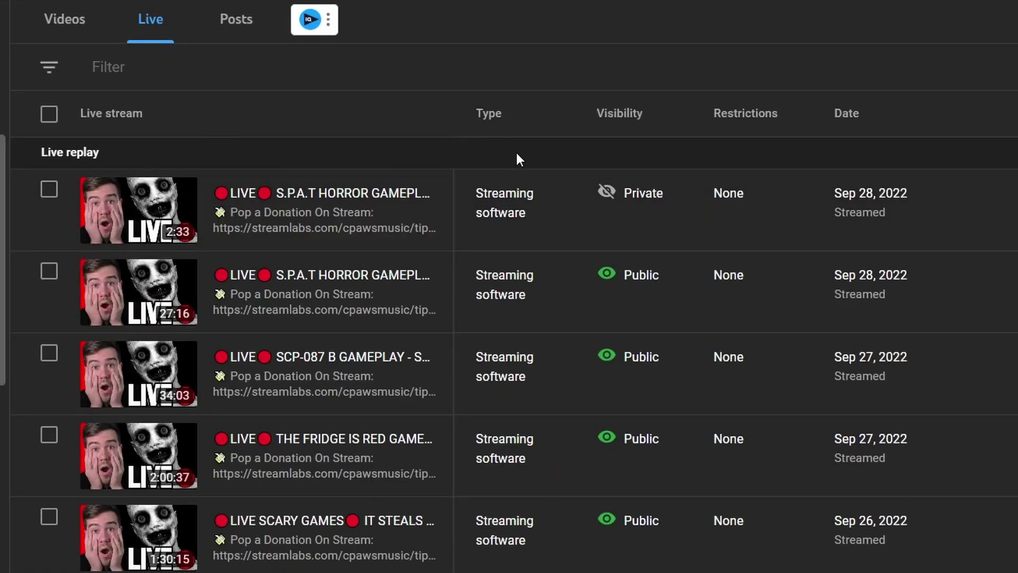